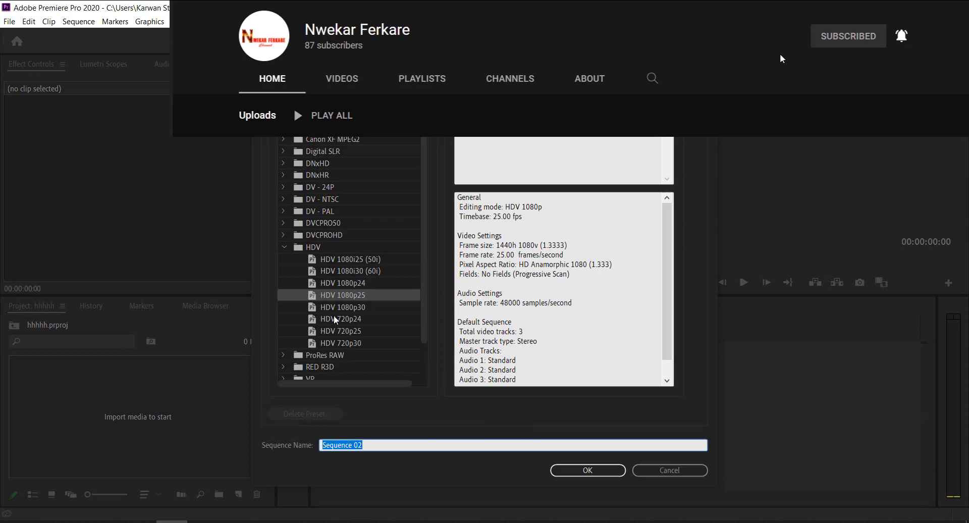
Step: Create a new sequence from the HDV 1080p25 preset and widen the Program monitor panel
click(326, 295)
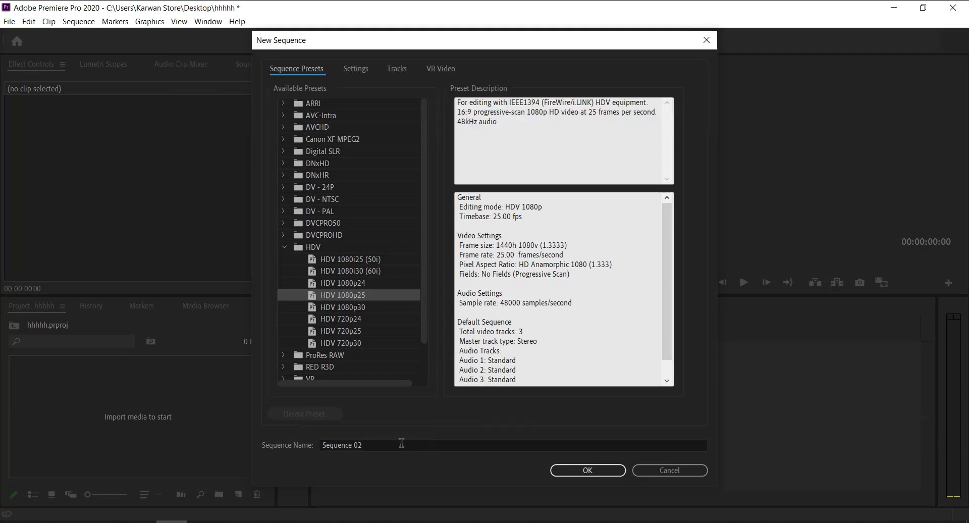
click(580, 469)
double_click(173, 422)
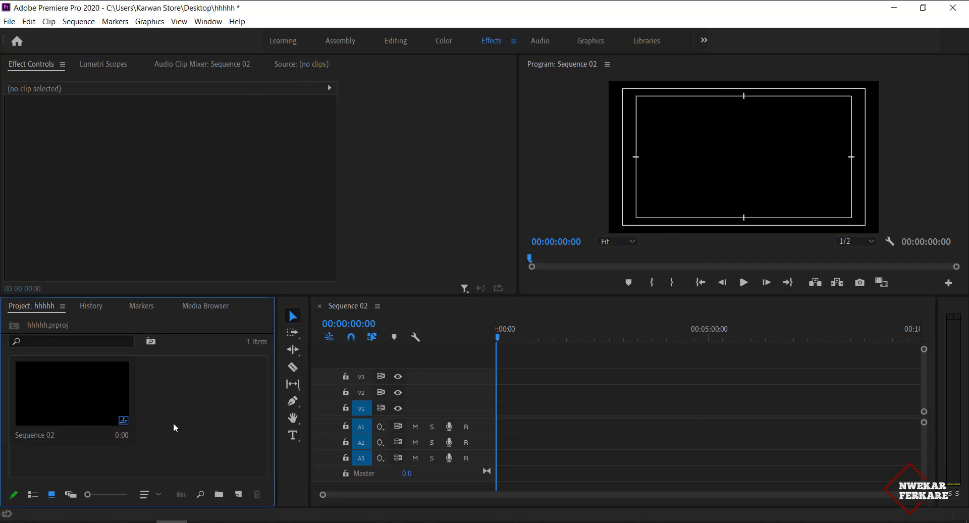
click(535, 343)
drag(518, 209, 357, 209)
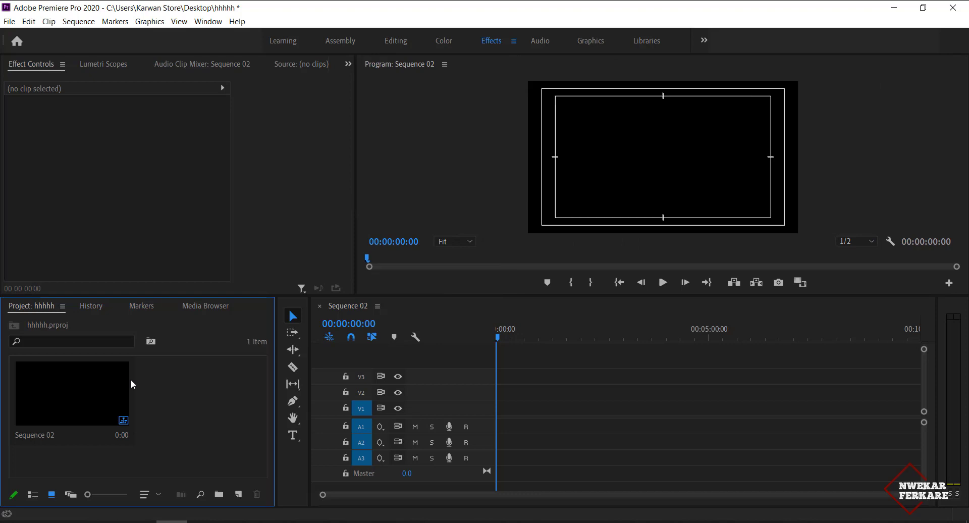
Step: Create a blue colour matte, hex 2E2FC2, with the default video settings and name
click(237, 496)
click(253, 434)
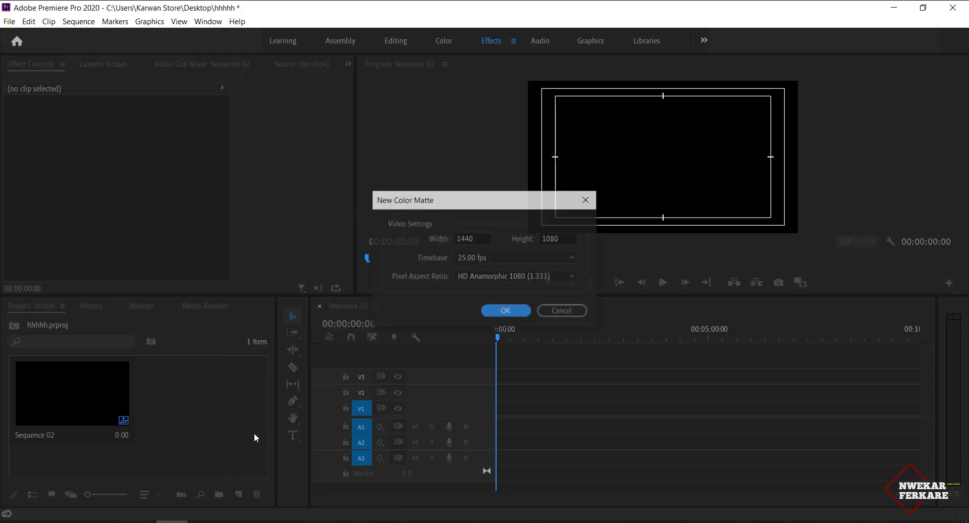
click(494, 311)
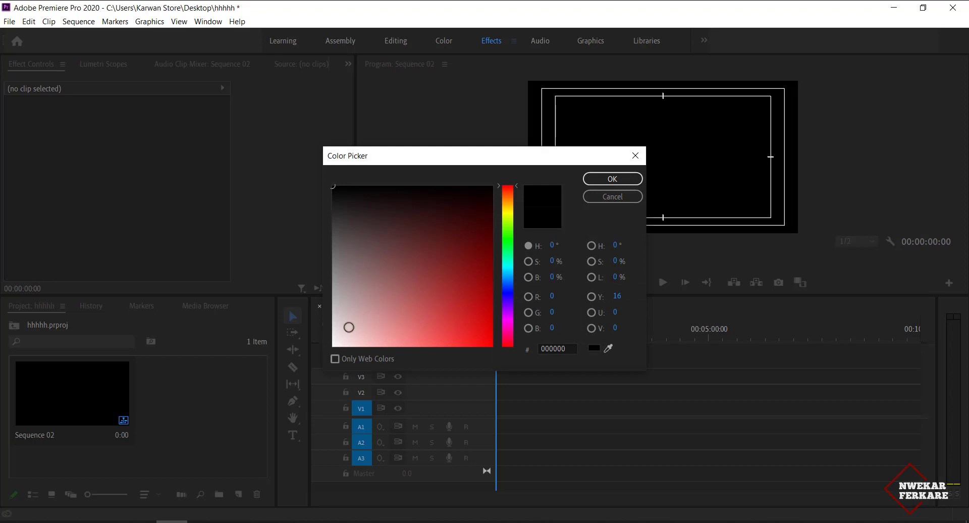
click(513, 295)
mouse_move(431, 302)
mouse_down()
mouse_move(411, 314)
mouse_move(429, 332)
mouse_move(461, 325)
mouse_move(465, 292)
mouse_move(454, 307)
mouse_up()
click(507, 293)
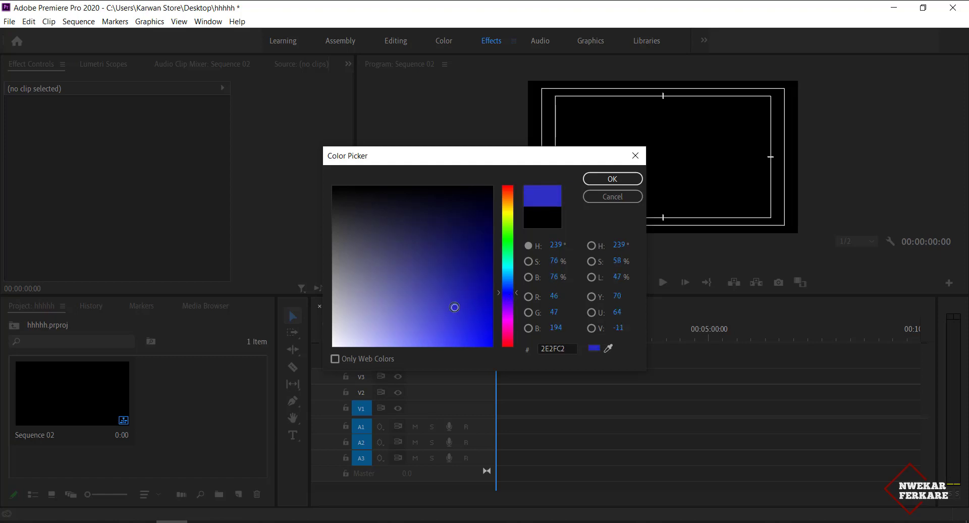
click(612, 180)
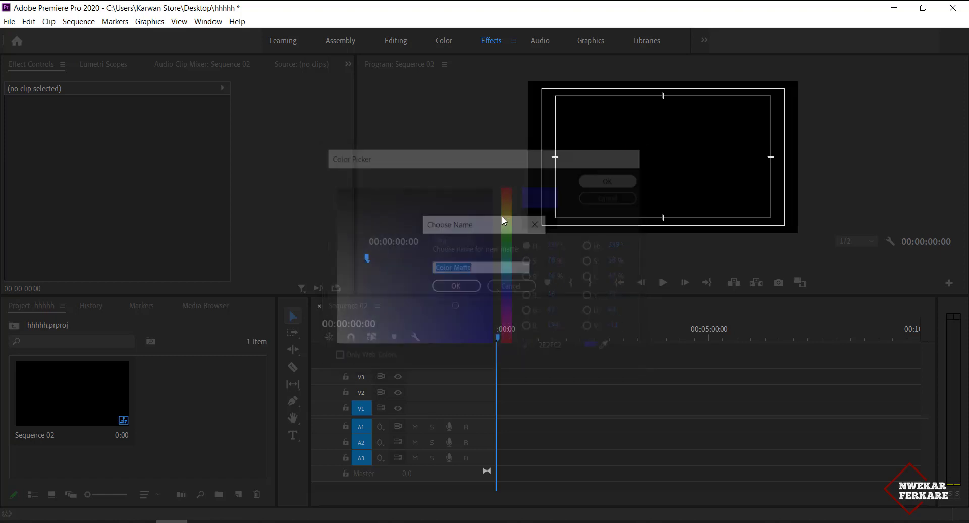
click(457, 284)
Step: Import the PEPSI LOGO image and the Pepsi bottle thumbnail image from the Desktop
double_click(149, 472)
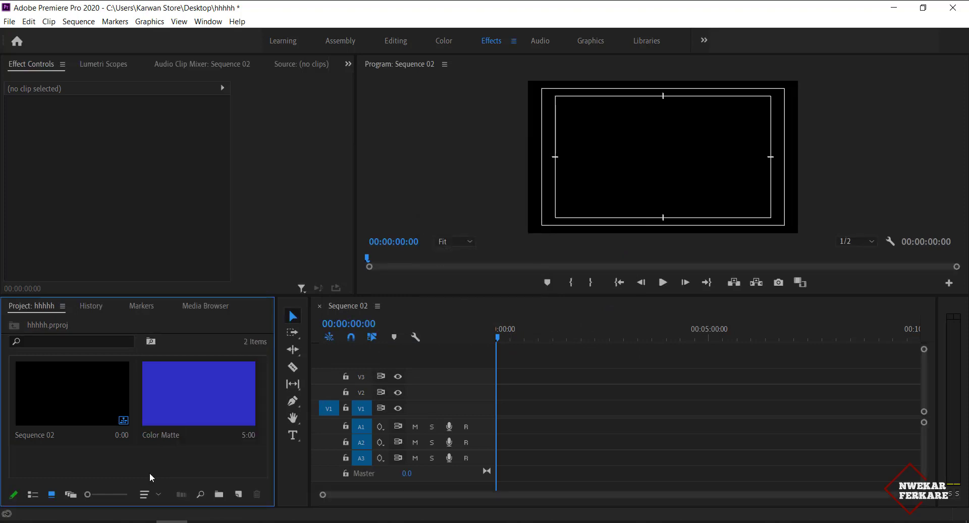
click(221, 222)
ctrl+click(325, 259)
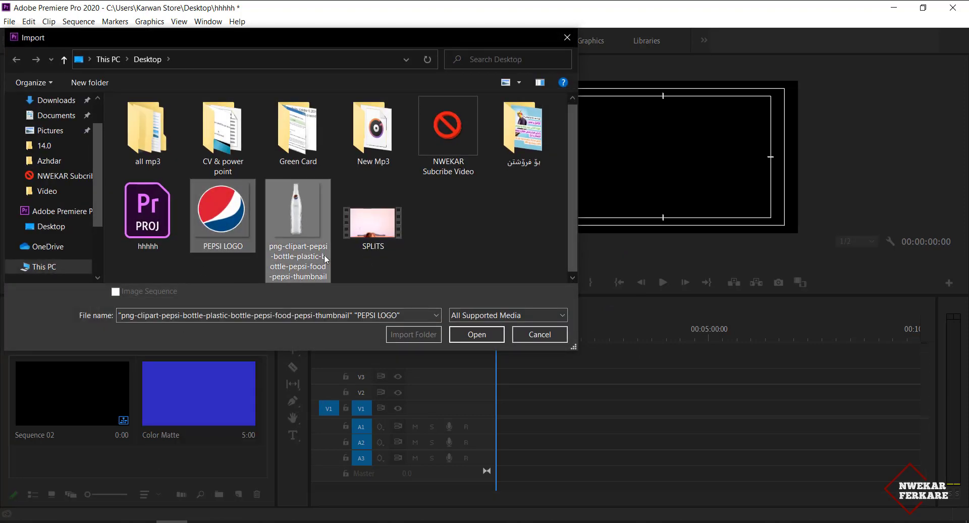
click(471, 336)
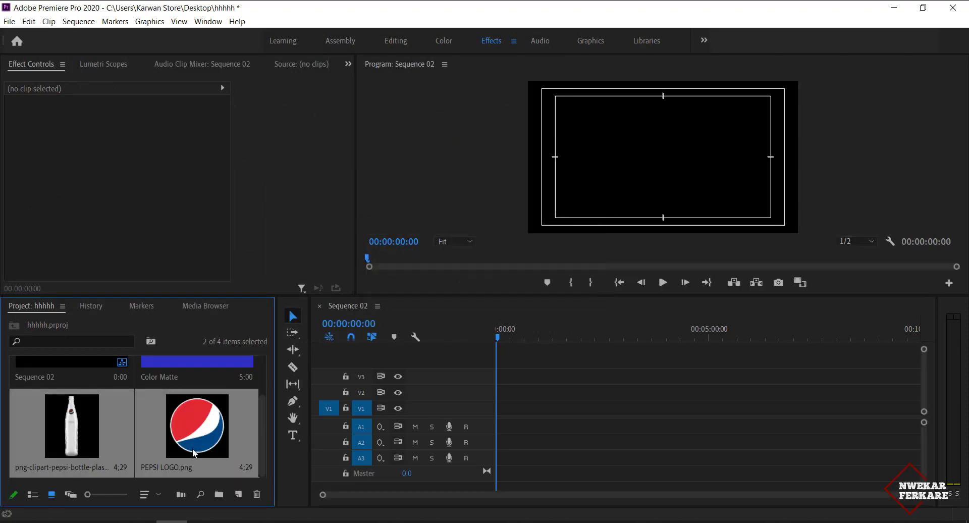
Step: Place the Color Matte on V1 and PEPSI LOGO.png on V2, both starting at 00:00:00:00
drag(207, 369, 496, 407)
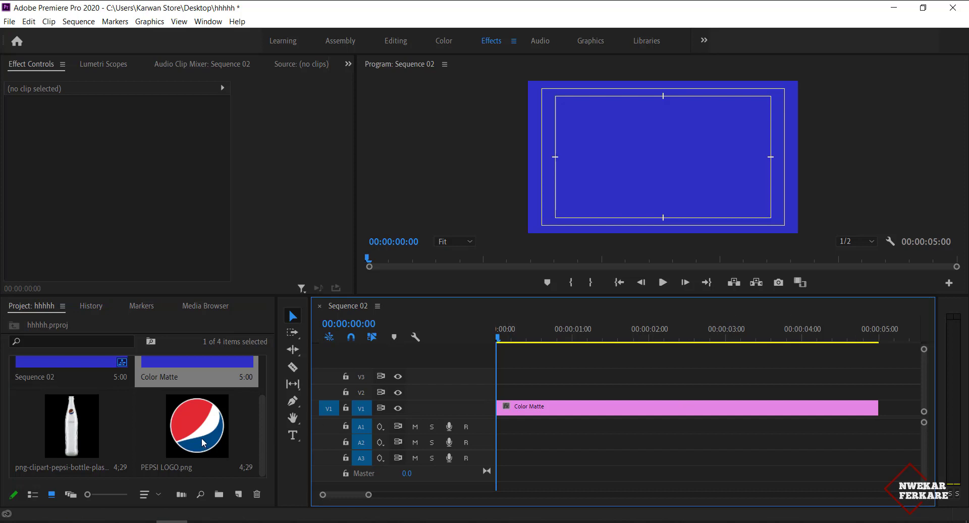
drag(204, 443, 499, 390)
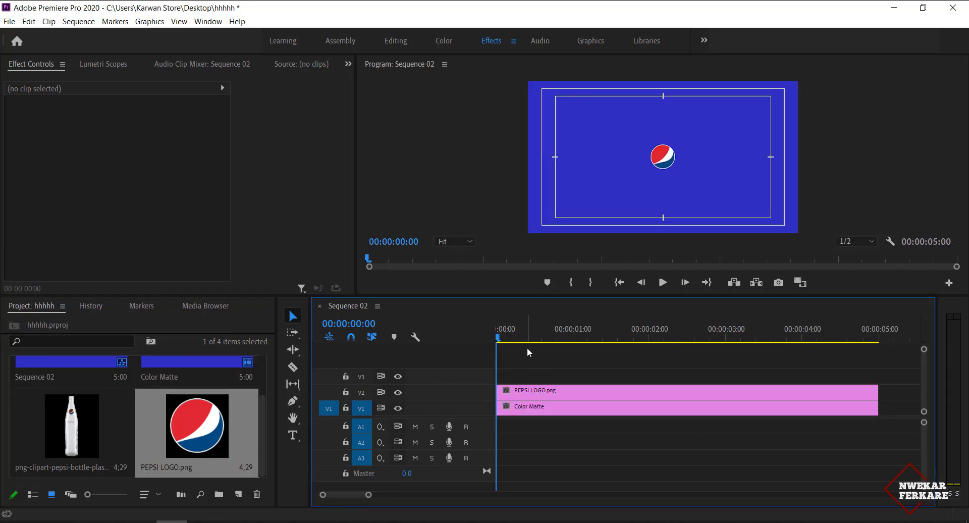
Step: Set the PEPSI LOGO.png clip's Scale to 370 at 00:00:00:05 and turn on Scale keyframing there
click(518, 391)
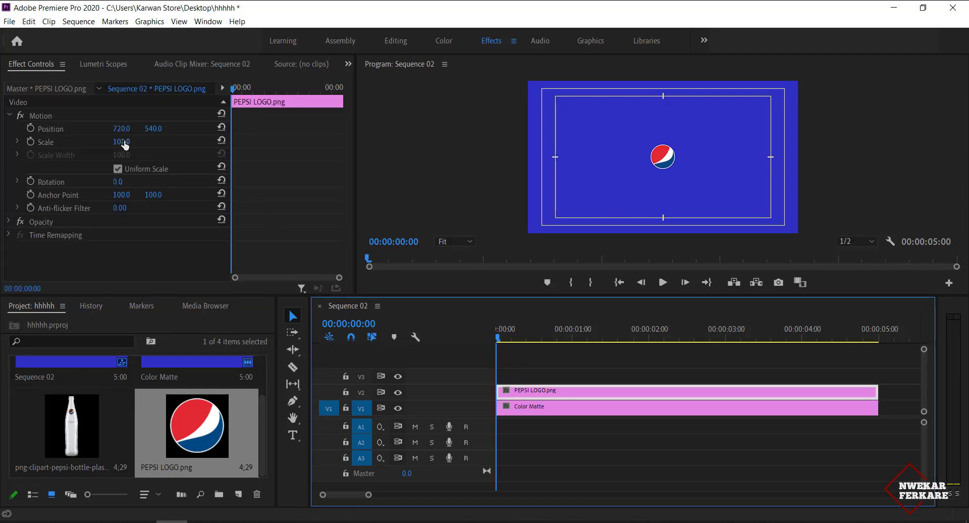
drag(356, 172, 415, 173)
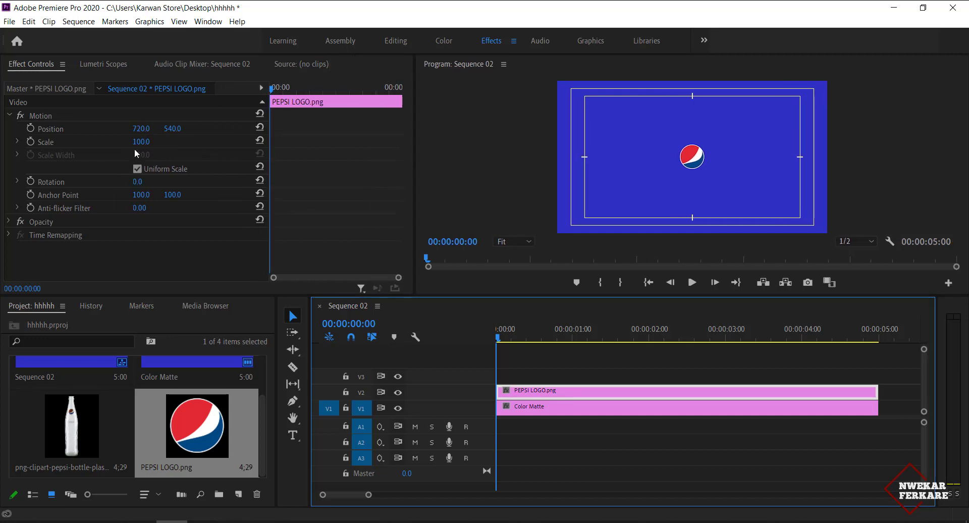
drag(135, 149, 99, 149)
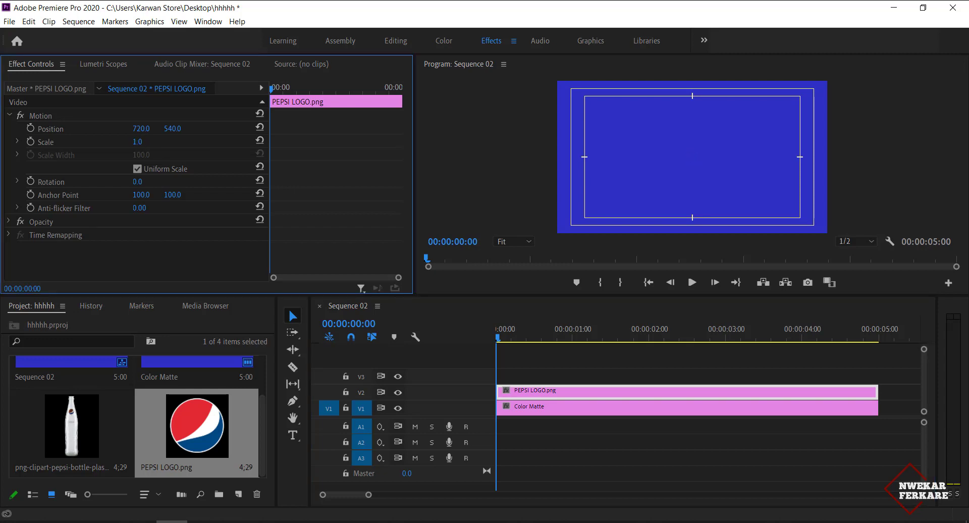
key(shift+Right)
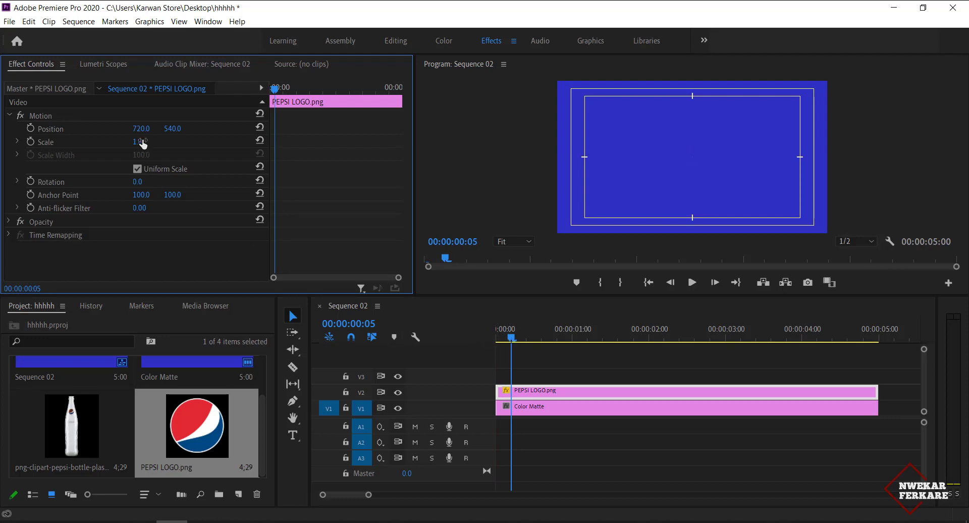
drag(135, 143, 268, 144)
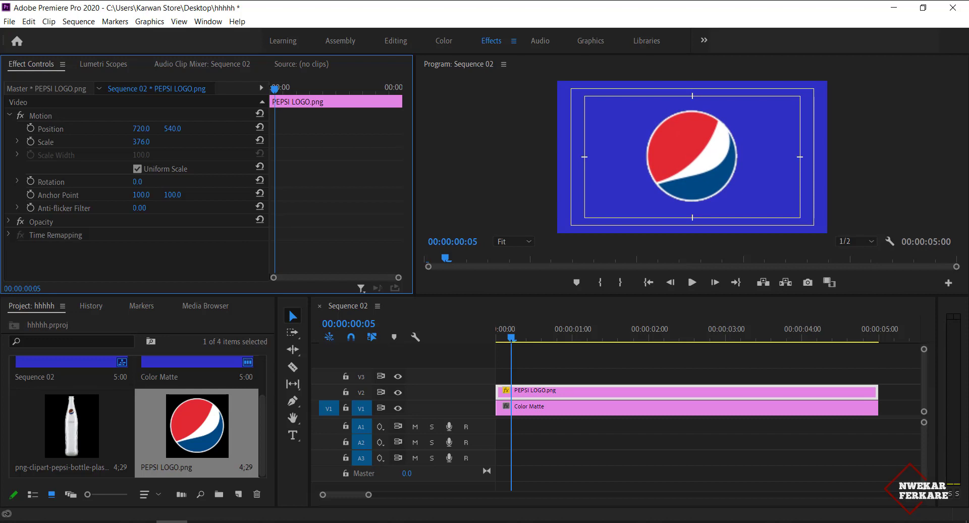
click(142, 141)
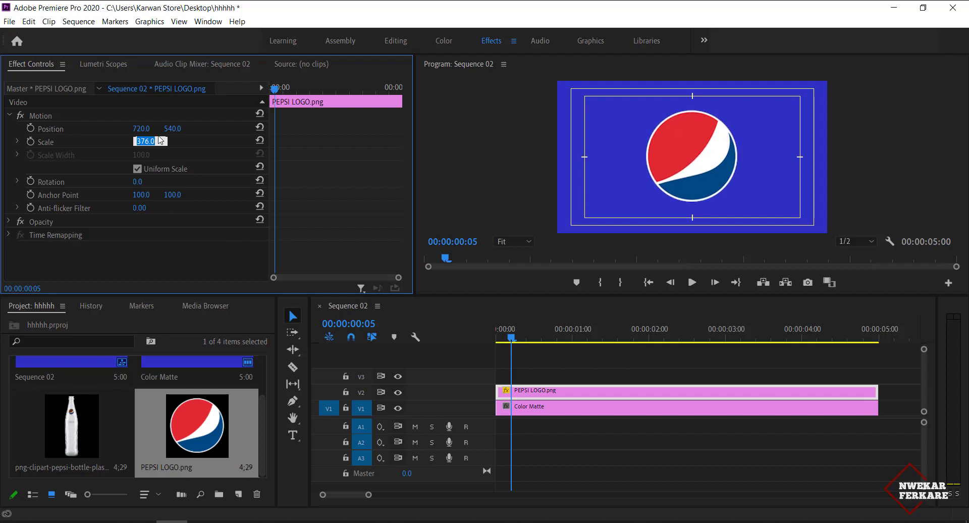
text(370)
key(Return)
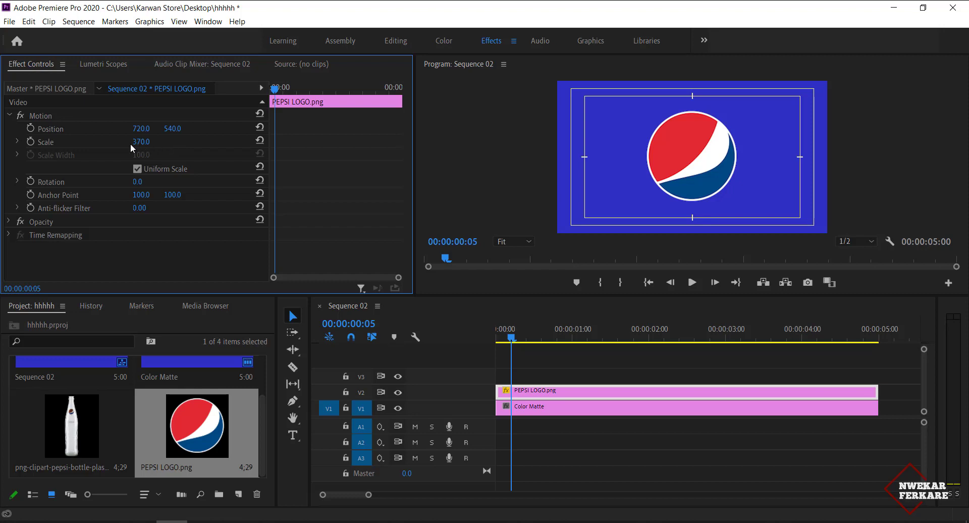
click(32, 143)
drag(275, 89, 250, 92)
key(Right)
key(Right)
key(Right)
key(Right)
key(Right)
key(Right)
key(Right)
key(Right)
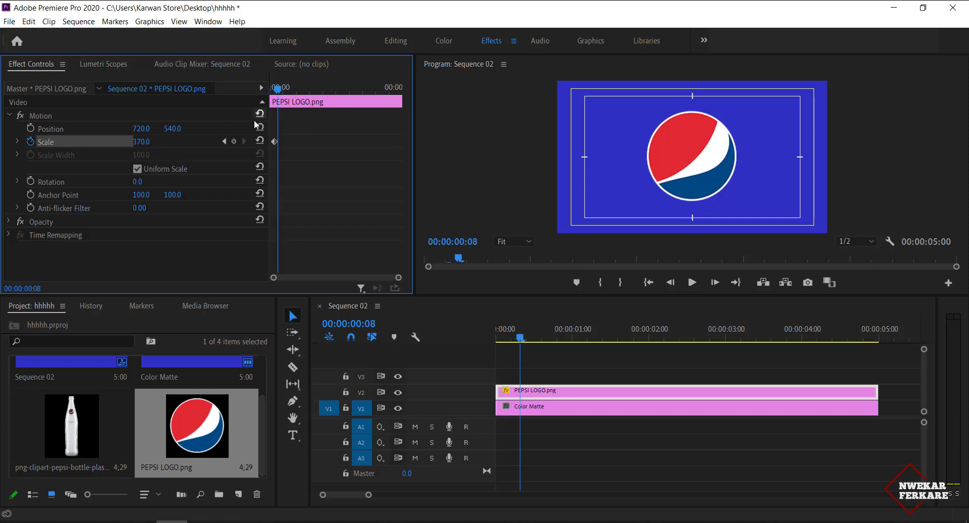
Step: Add a Scale keyframe with value 0 at 00:00:00:00 on the logo clip
drag(277, 90, 227, 95)
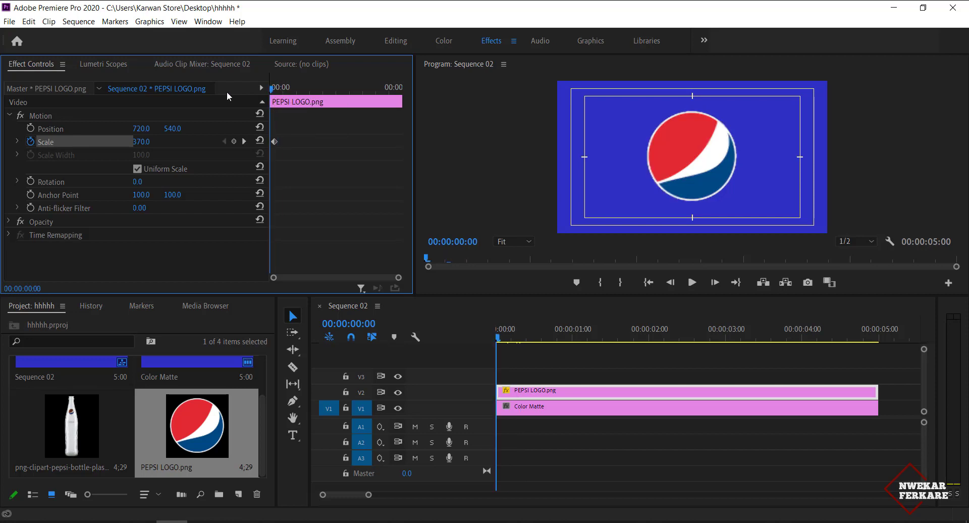
click(234, 141)
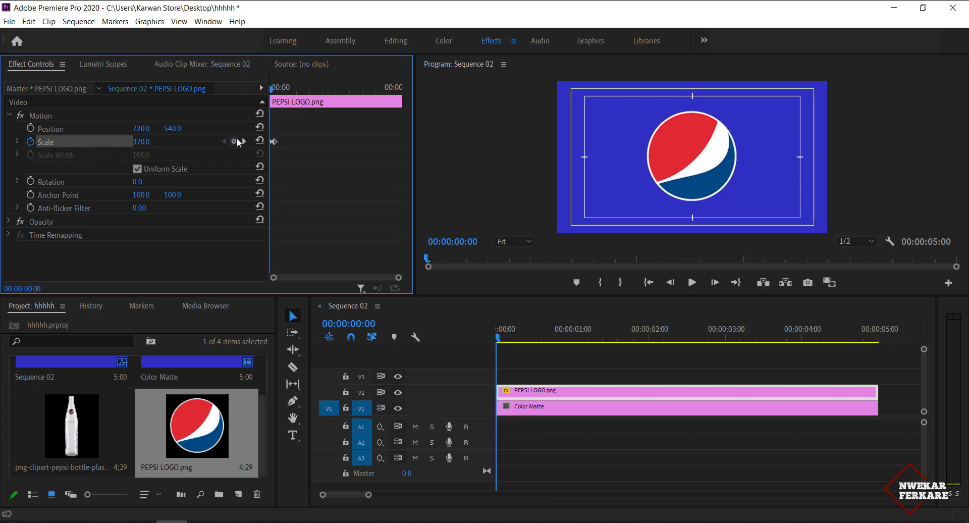
click(137, 141)
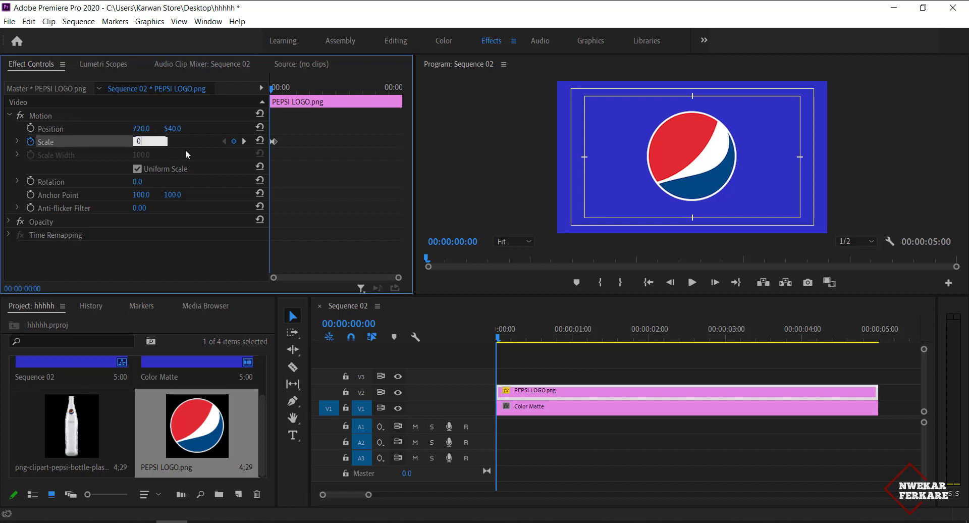
text(0)
key(Return)
Step: Add Scale keyframes to the logo clip: 297 at 00:00:00:08 and 320 at 00:00:00:10
drag(273, 90, 281, 90)
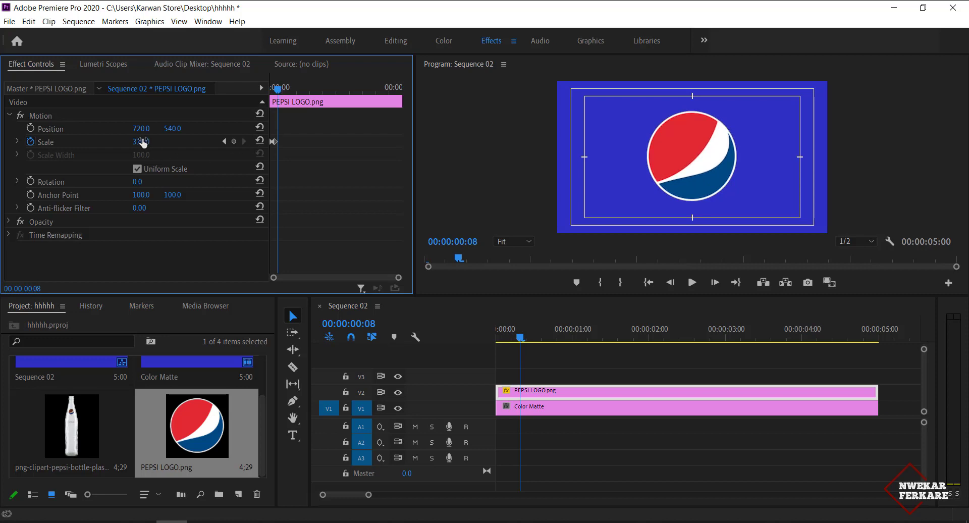
drag(143, 142, 202, 144)
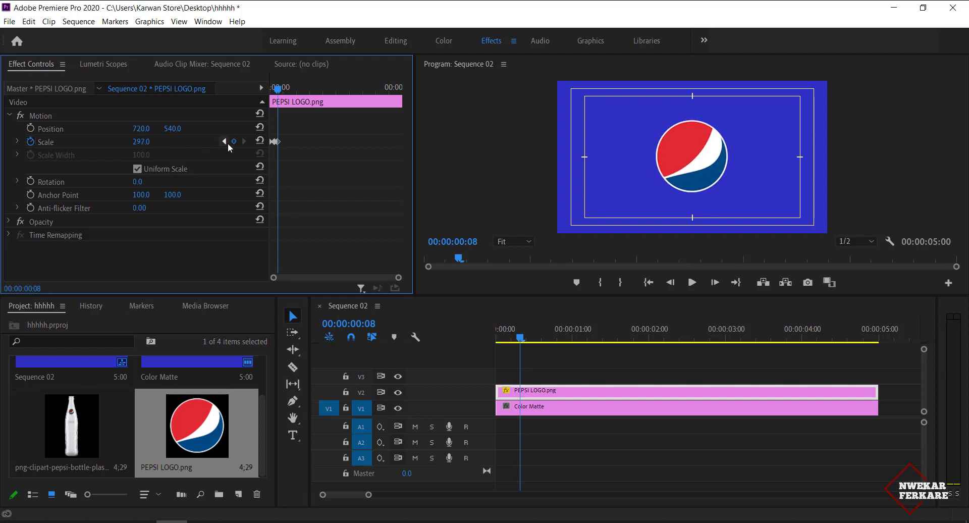
key(Right)
key(Right)
drag(137, 143, 152, 143)
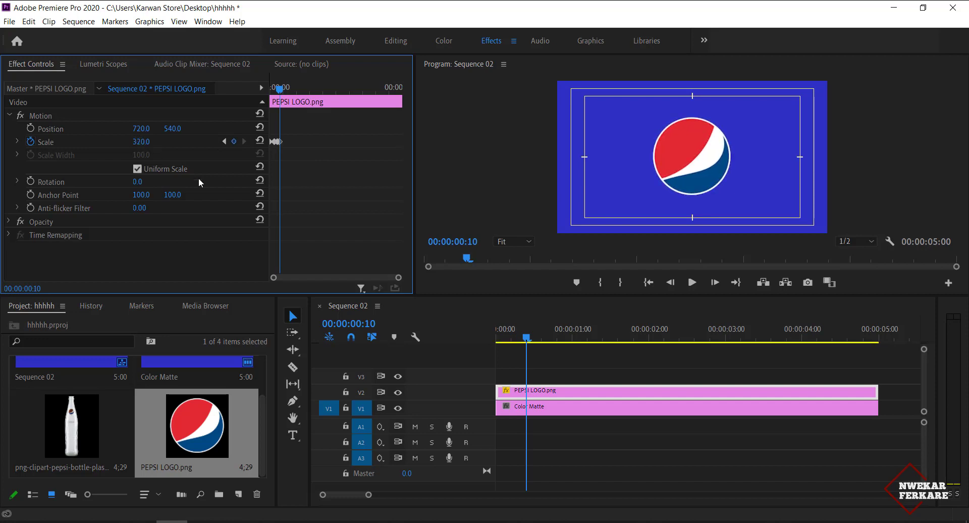
Step: Play the sequence from the start to preview the logo's scale animation, stopping at 00:00:01:01
click(526, 336)
key(Home)
key(space)
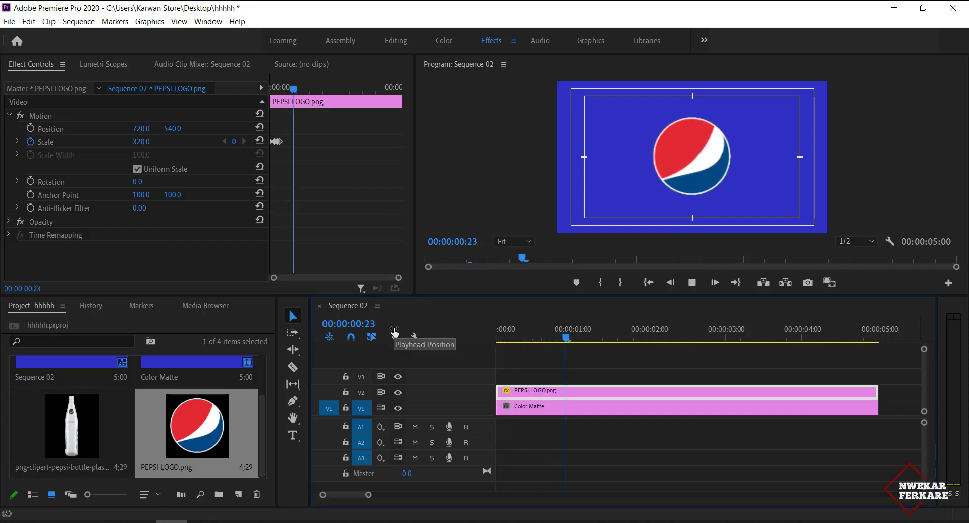
key(space)
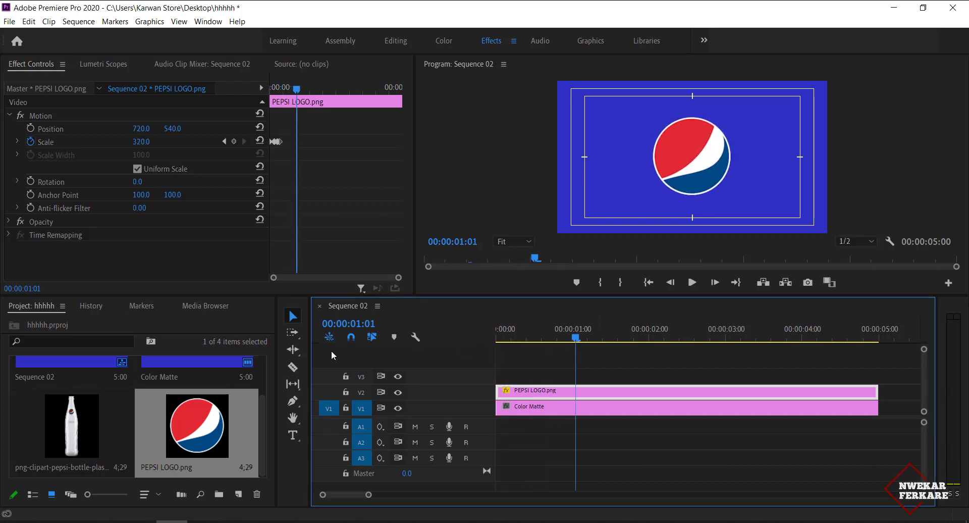
Step: Place the Pepsi bottle image on V3 at 00:00:01:01 and cut off its excess beyond the logo clip's end
drag(69, 437, 573, 378)
key(c)
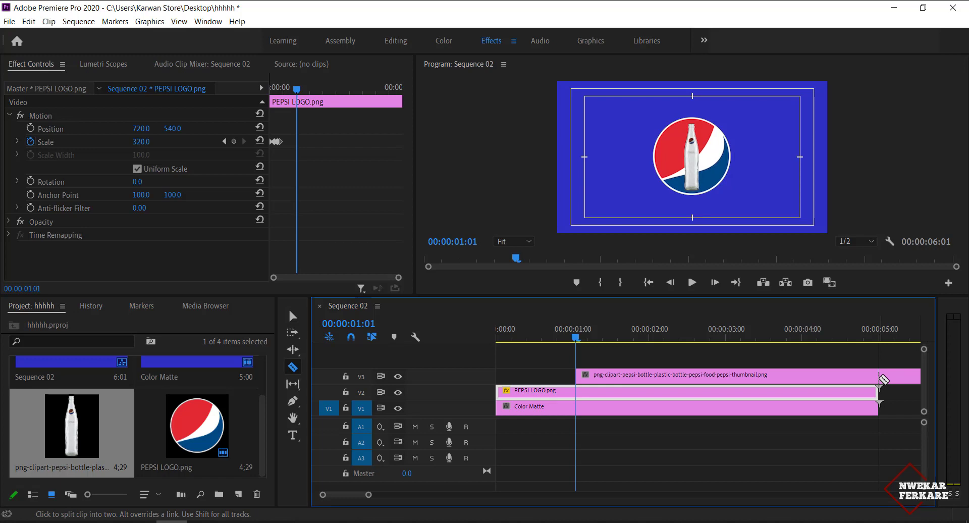
click(881, 378)
key(v)
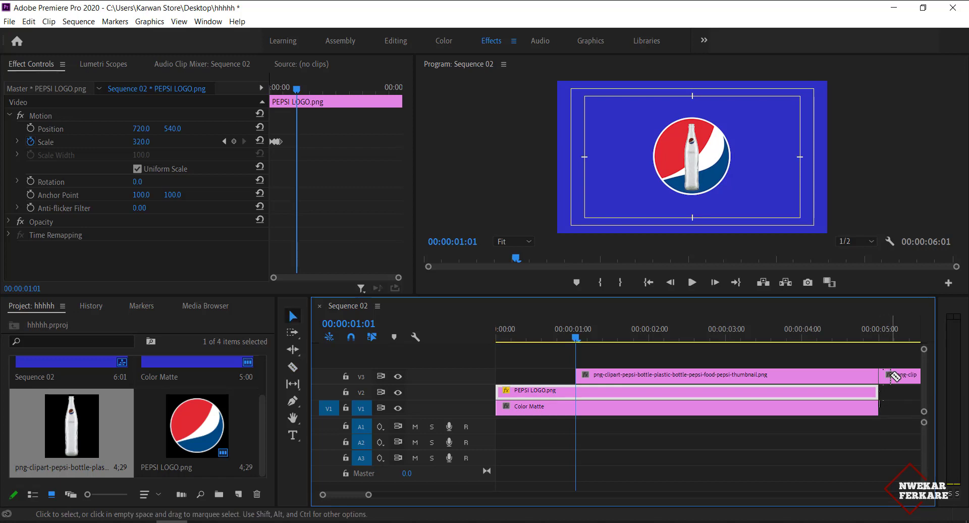
click(895, 376)
key(Delete)
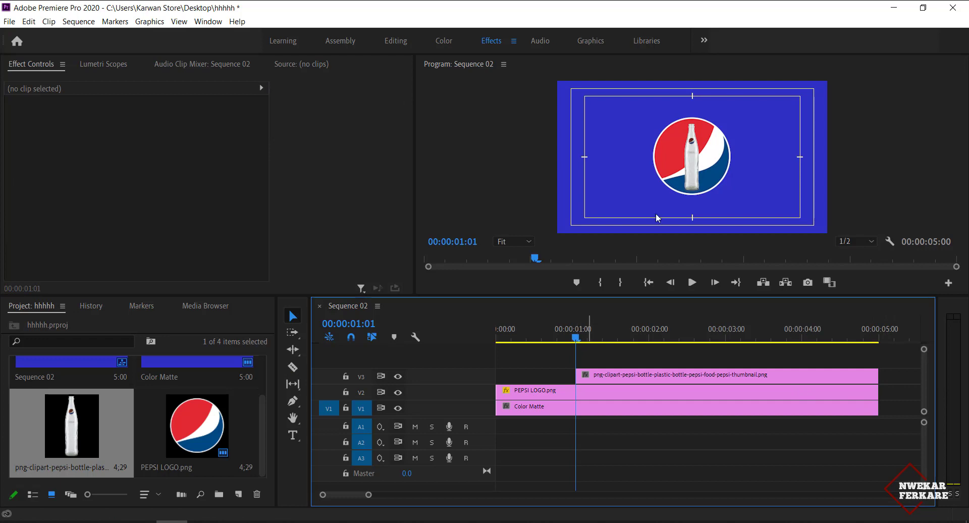
Step: Set the bottle clip's horizontal Position to -37 and turn on Position keyframing at 00:00:01:01
click(615, 378)
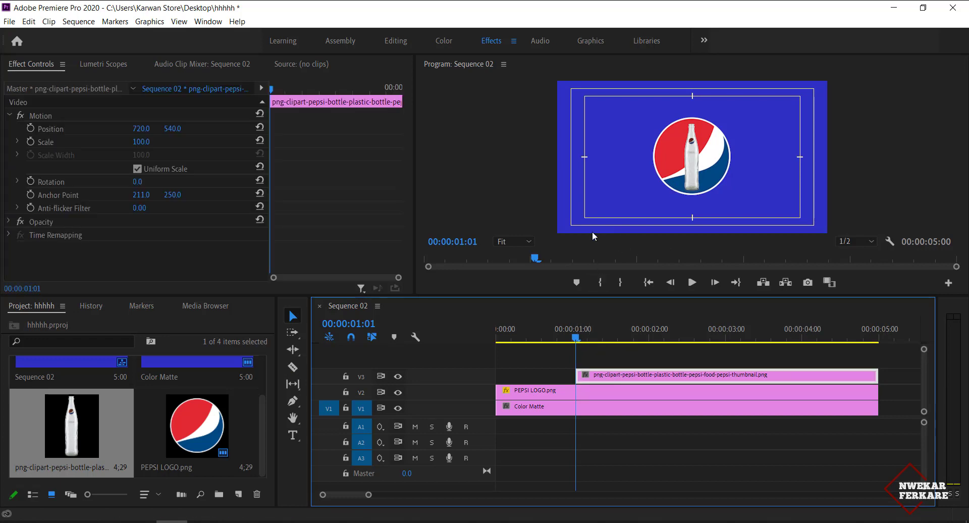
drag(146, 133, 75, 133)
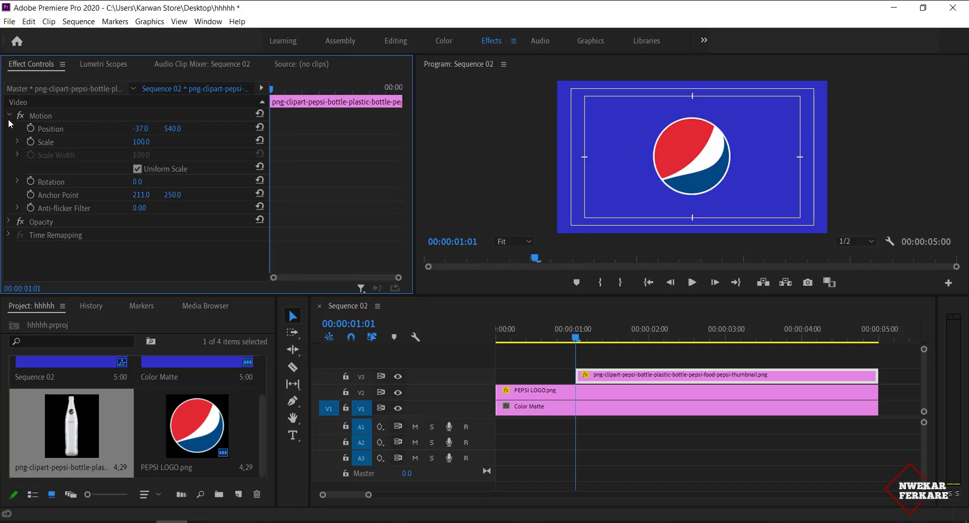
click(31, 128)
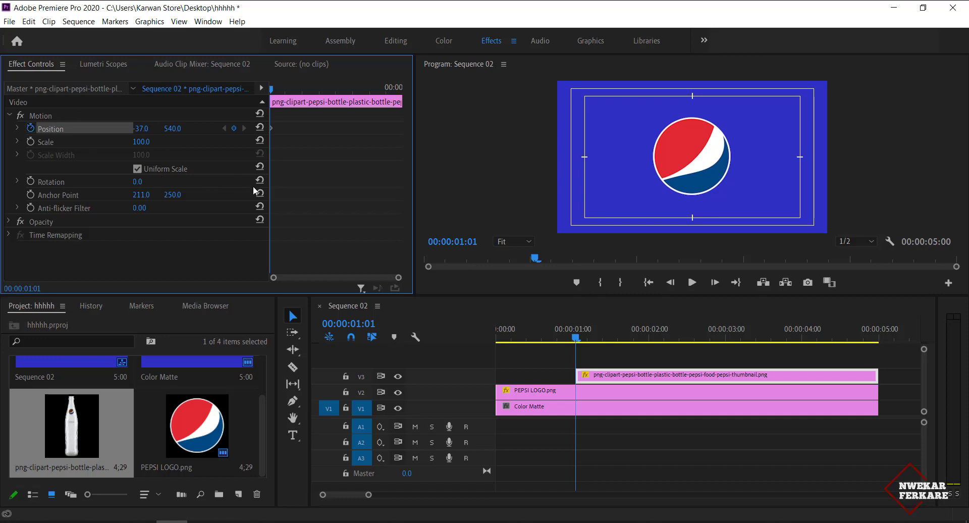
Step: Keyframe the bottle's horizontal Position at 417 at 00:00:01:08 to bring it beside the logo
key(Right)
key(Right)
key(Right)
key(Right)
key(Right)
key(Right)
key(Right)
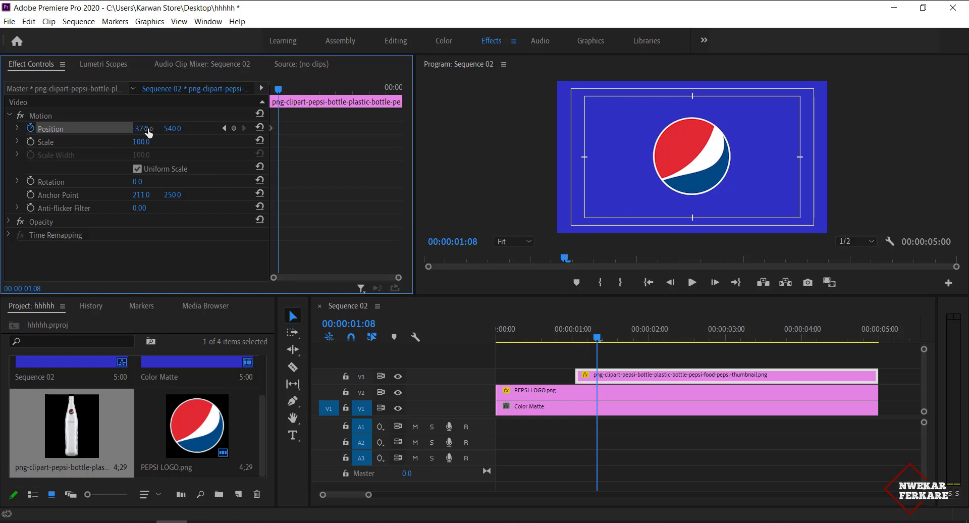
drag(141, 133, 488, 132)
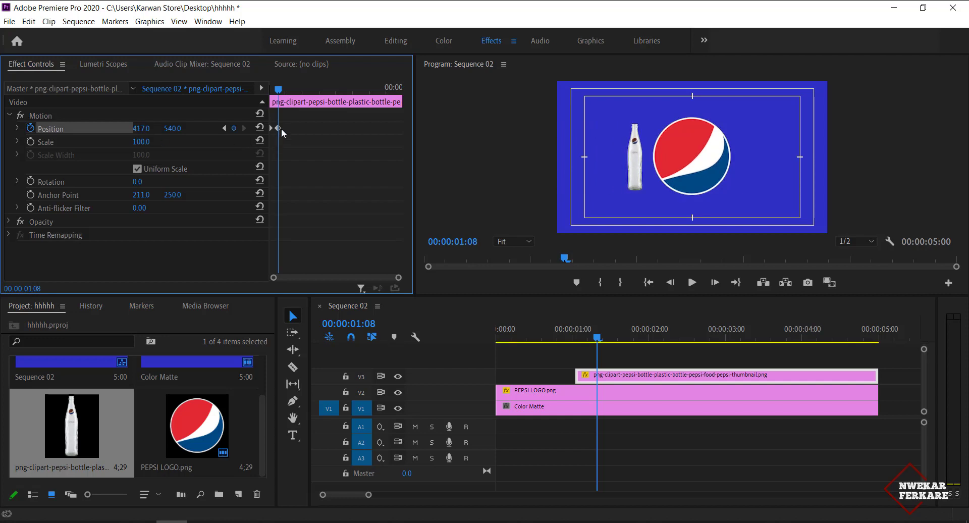
Step: Move the bottle's second Position keyframe further from the first to slow its entrance, and preview the motion up to 00:00:02:09
drag(277, 131, 302, 132)
key(Up)
key(space)
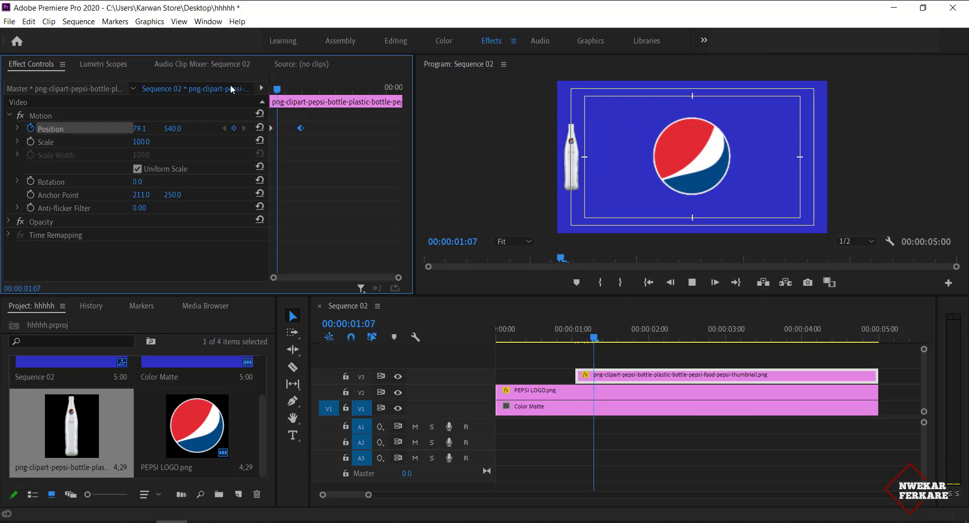
key(space)
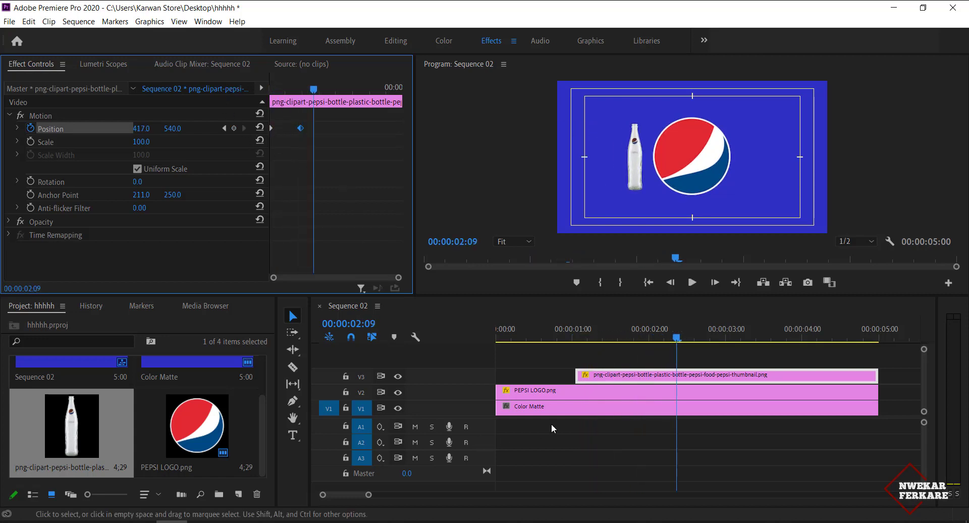
Step: Add Opacity keyframes to the logo clip: 67% at 00:00:02:09 and 35% at 00:00:02:18
click(556, 395)
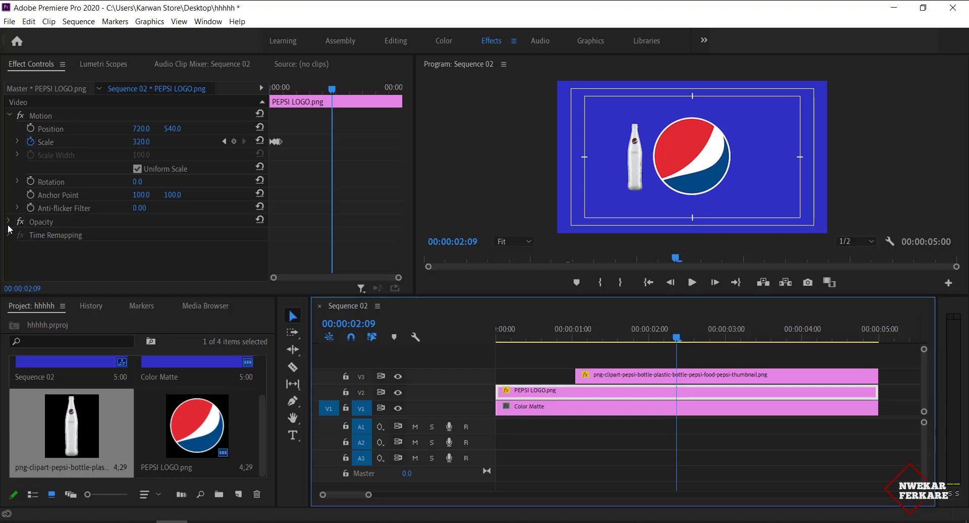
click(10, 117)
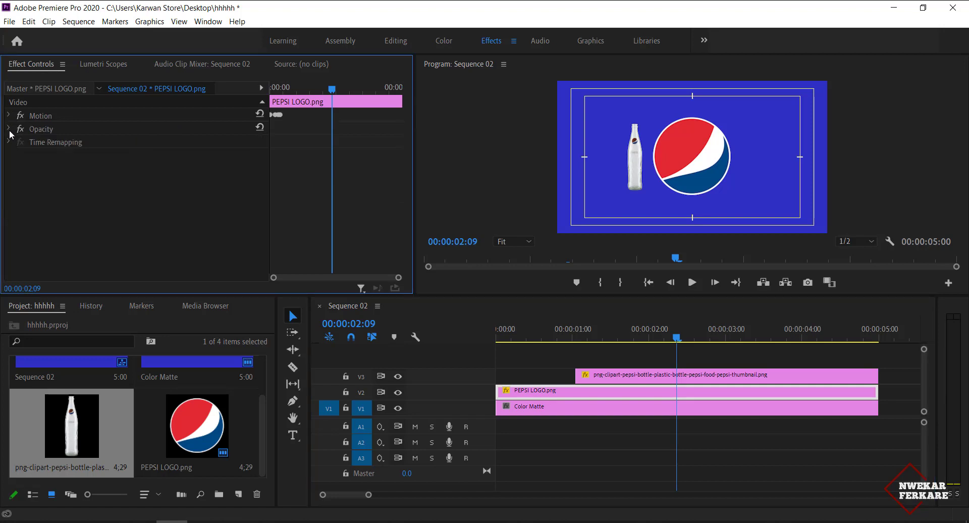
click(9, 130)
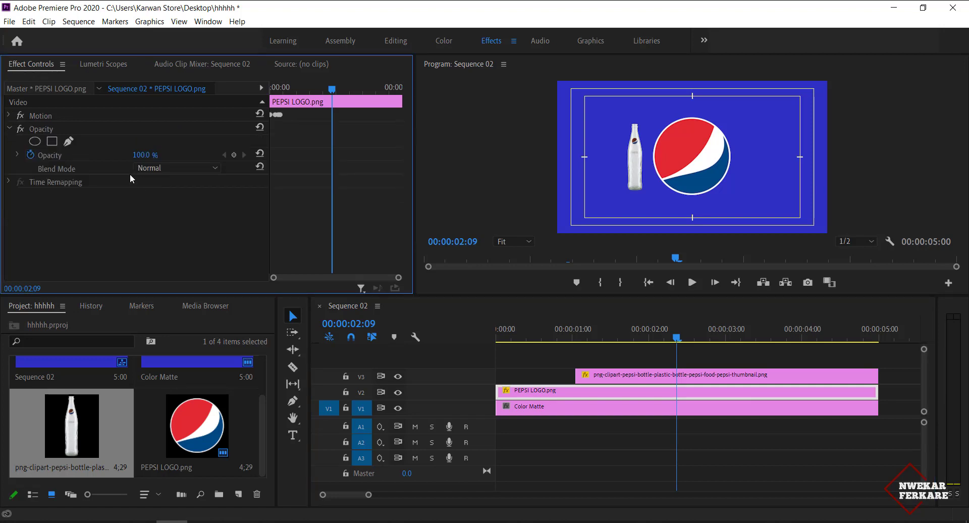
click(144, 156)
click(140, 213)
drag(144, 154, 122, 155)
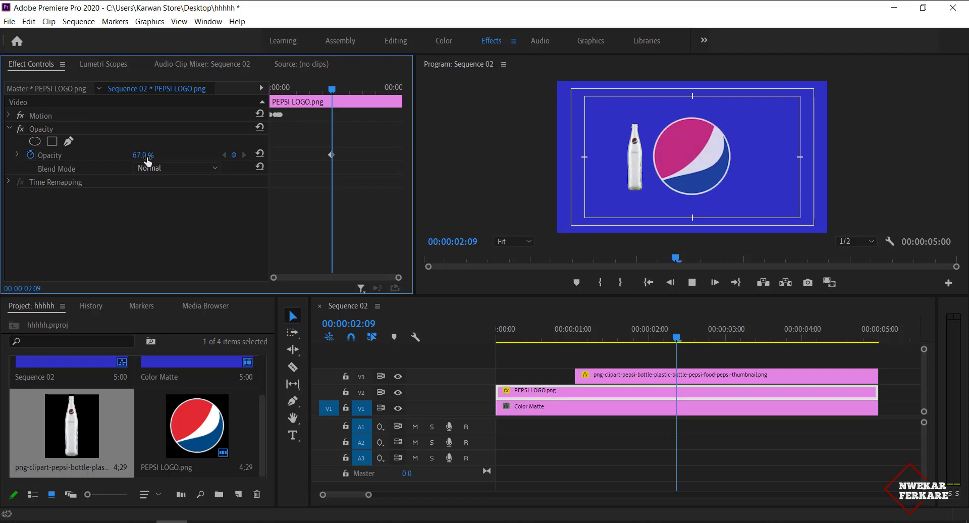
key(space)
key(space)
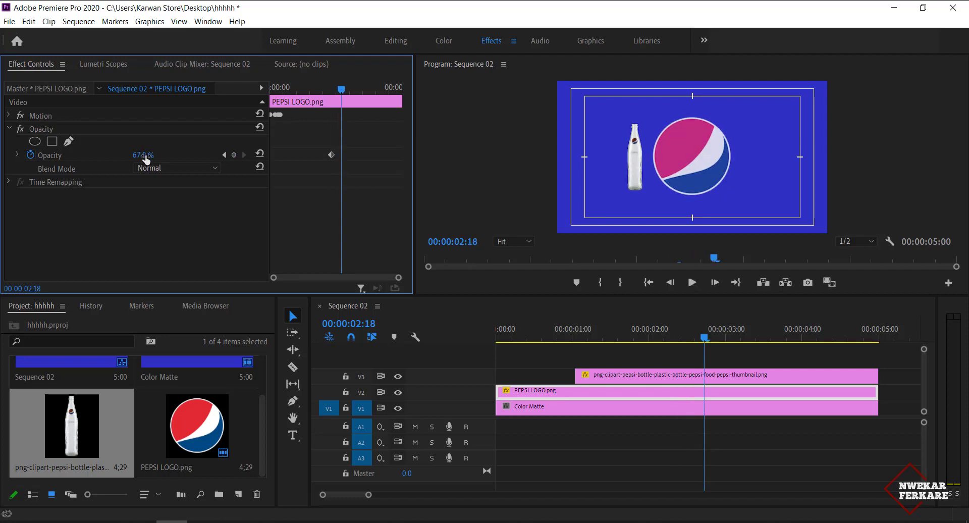
drag(145, 160, 129, 160)
Step: Complete the logo's fade-out with Opacity keyframes of 13% at 00:00:03:03 and 0% at 00:00:03:10, and play on to 00:00:03:17
key(space)
key(space)
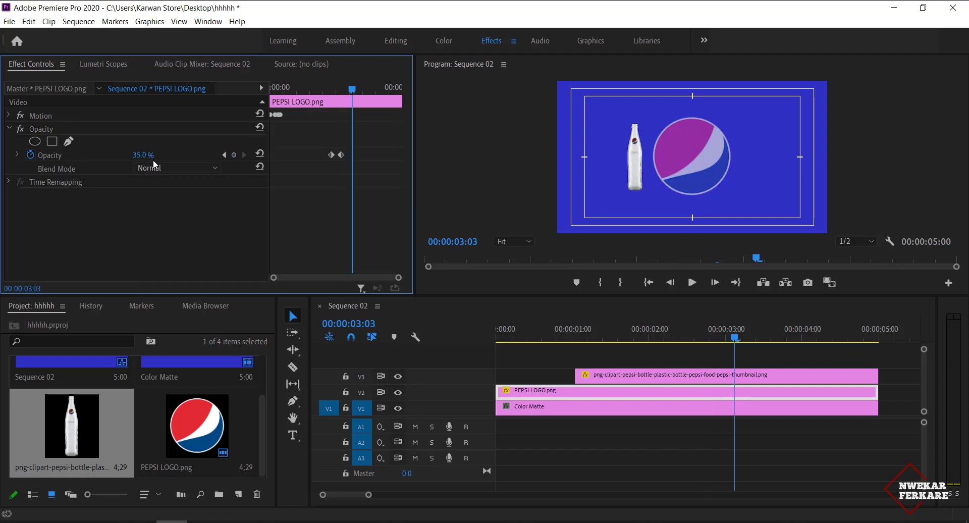
drag(144, 158, 127, 158)
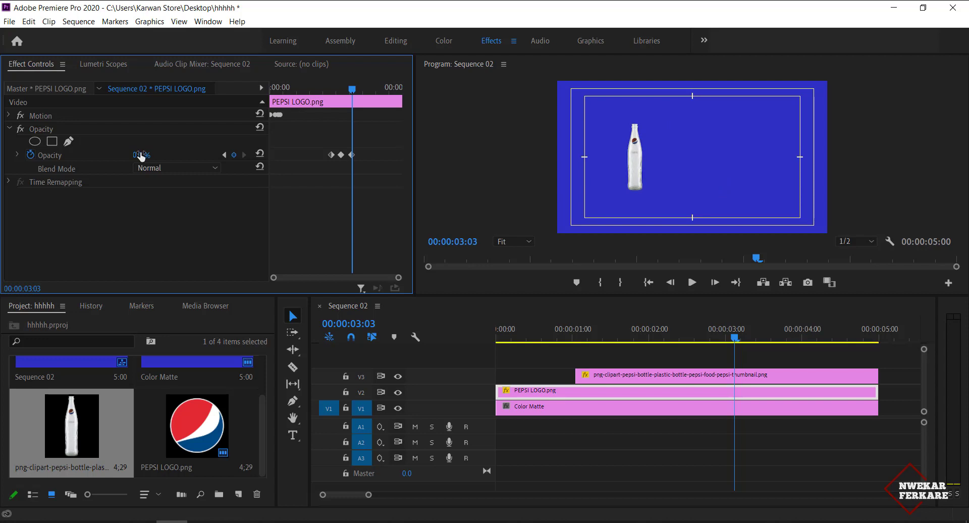
key(space)
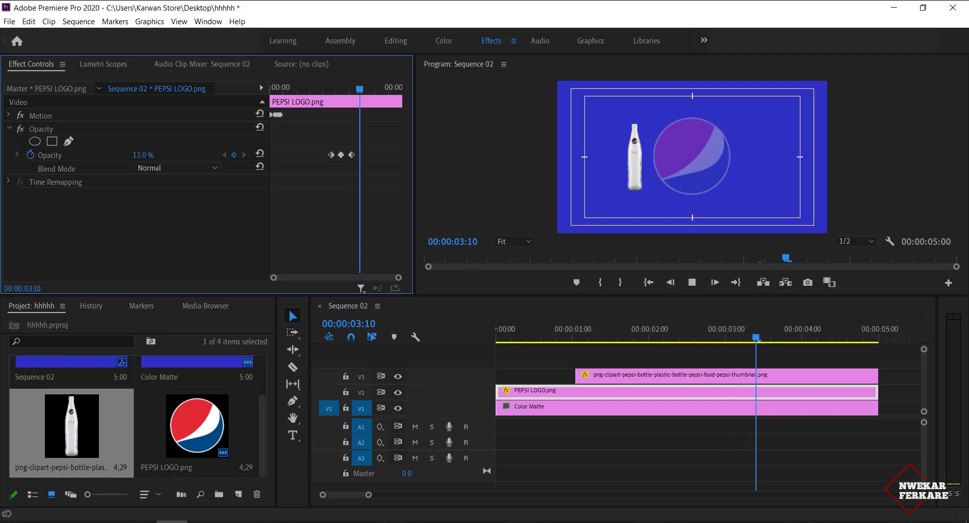
key(space)
key(space)
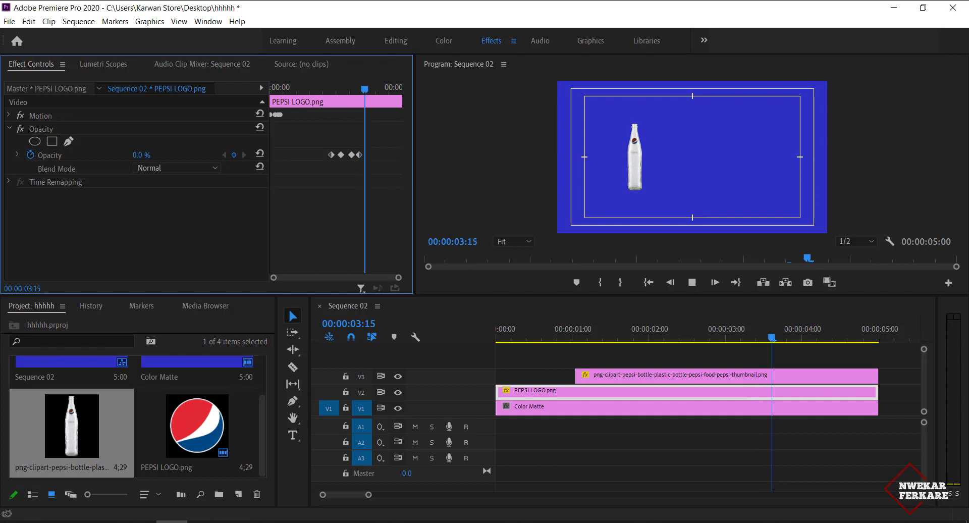
key(space)
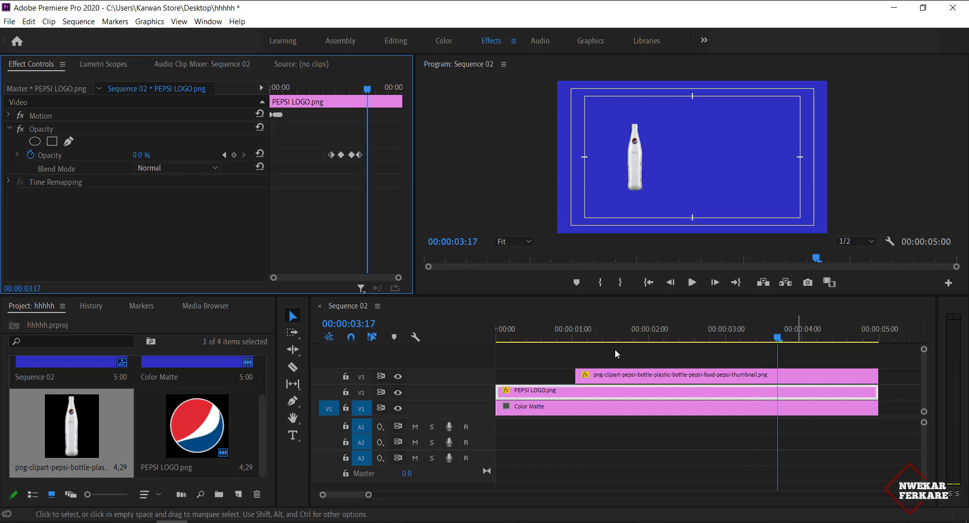
Step: Add one video track after Video 3 and one audio track after Audio 3
right_click(461, 350)
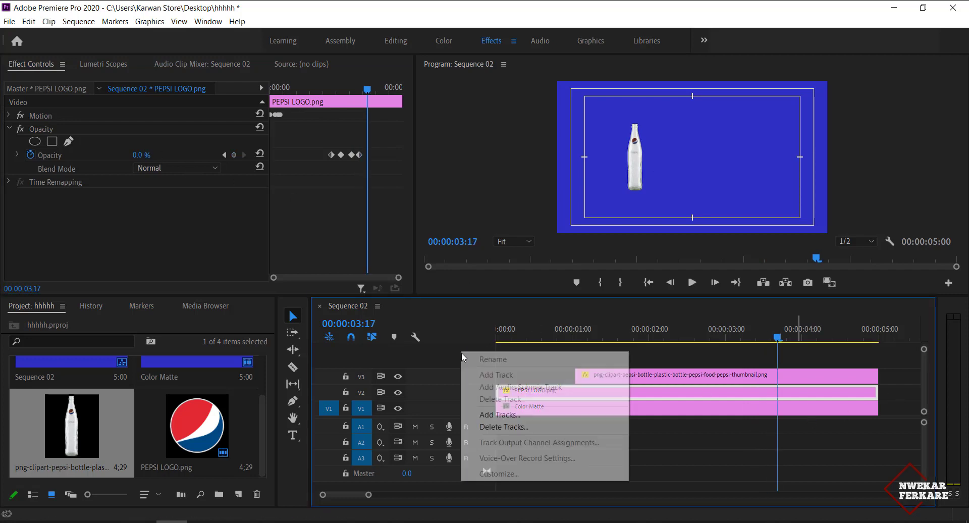
click(498, 415)
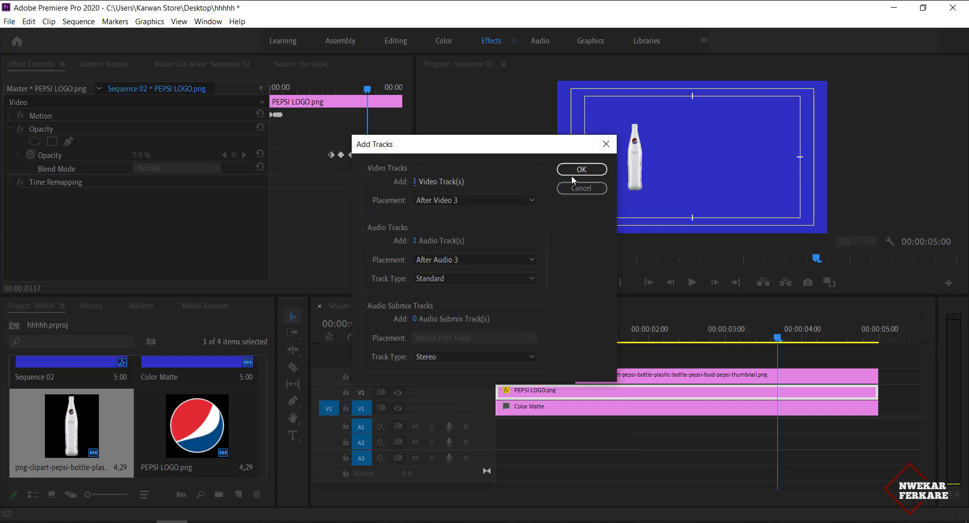
click(572, 174)
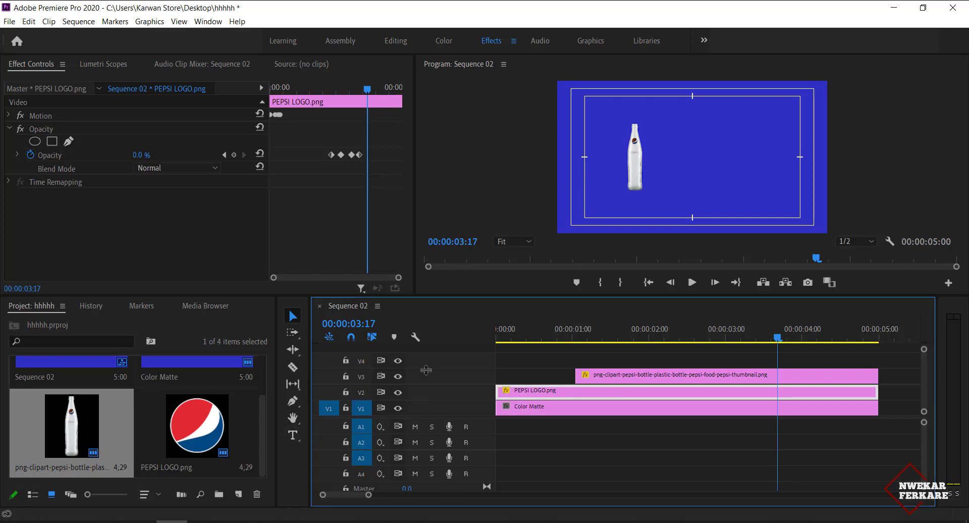
Step: Create the text "PEPSI" beside the bottle in the preview at 00:00:03:17 with the Type tool
click(292, 435)
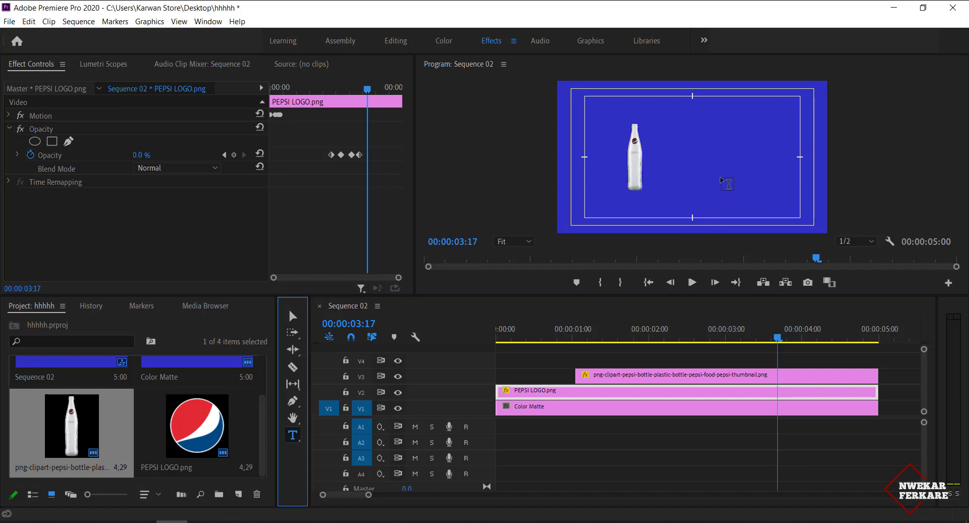
click(689, 164)
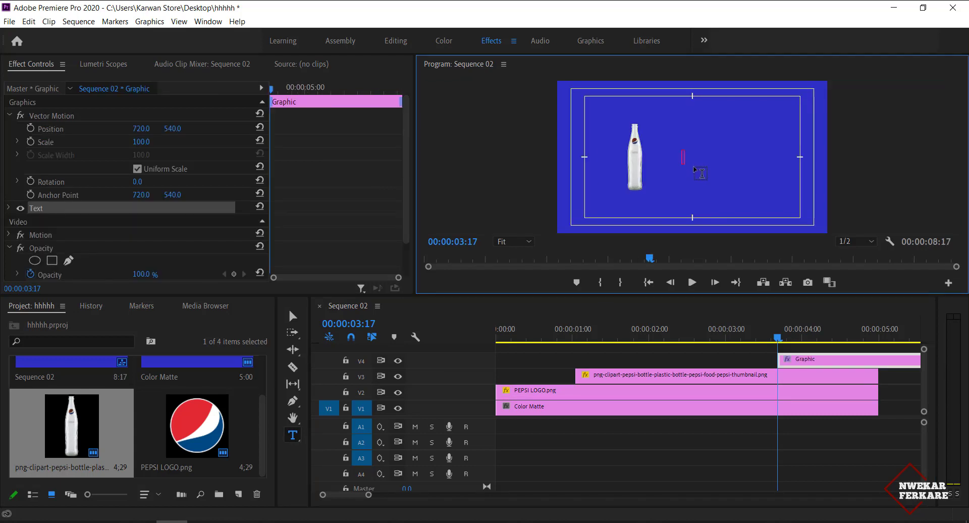
text(PEPSI)
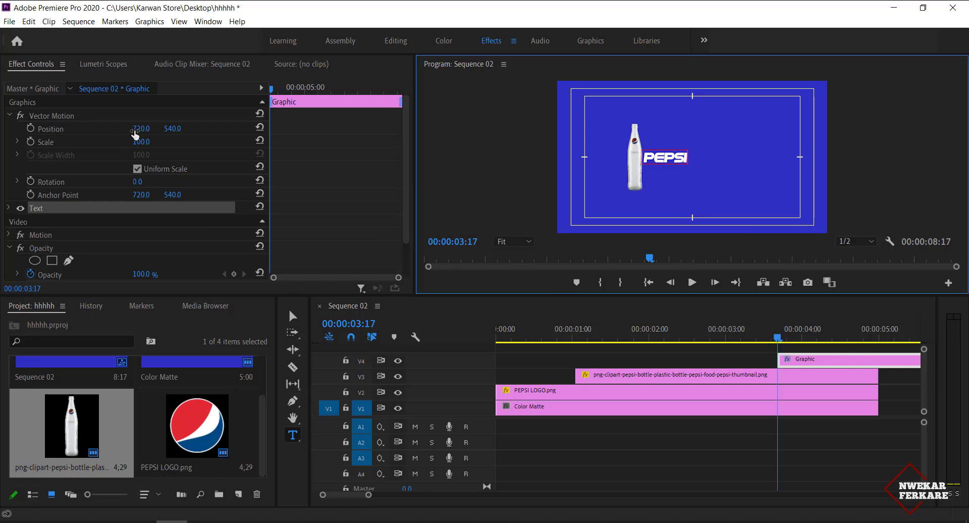
Step: Shift the PEPSI graphic horizontally away from the bottle and enlarge it using Vector Motion Position and Scale
drag(135, 132, 212, 132)
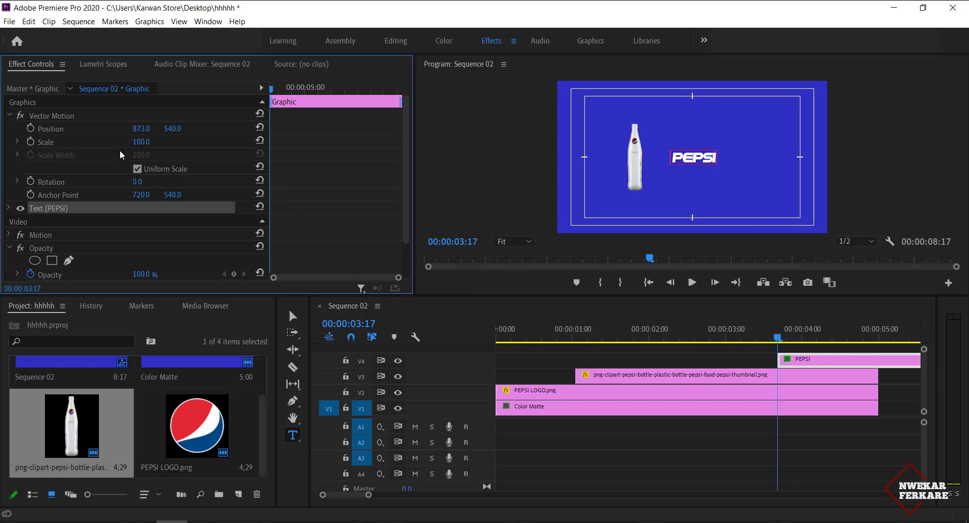
click(144, 144)
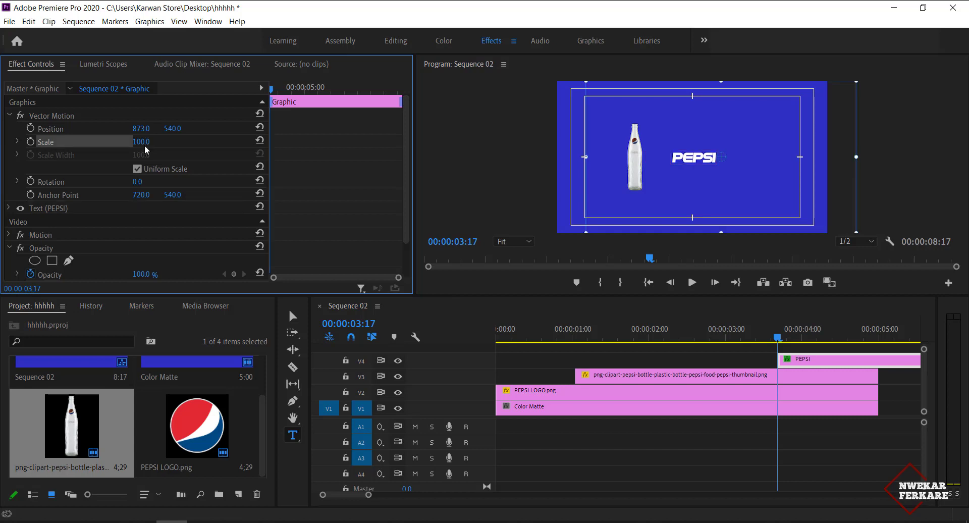
drag(138, 146, 216, 134)
click(10, 114)
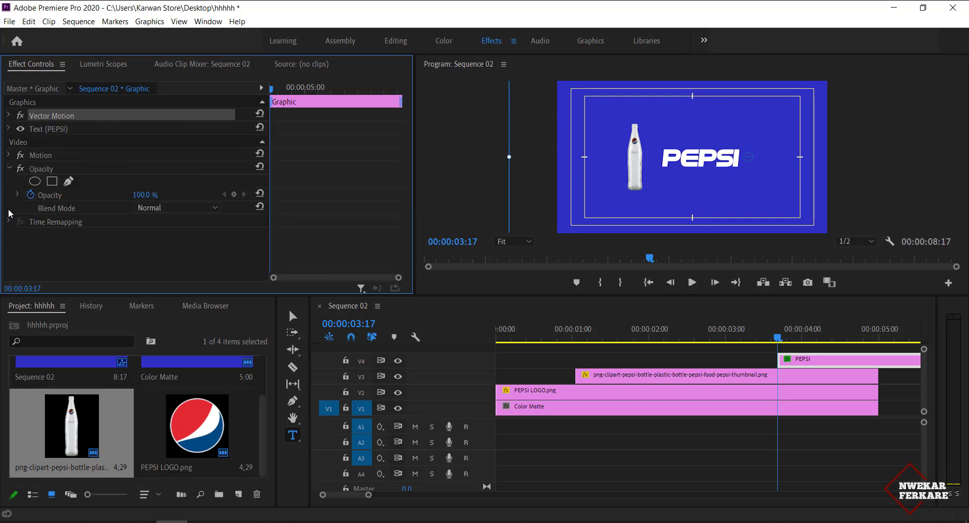
click(8, 168)
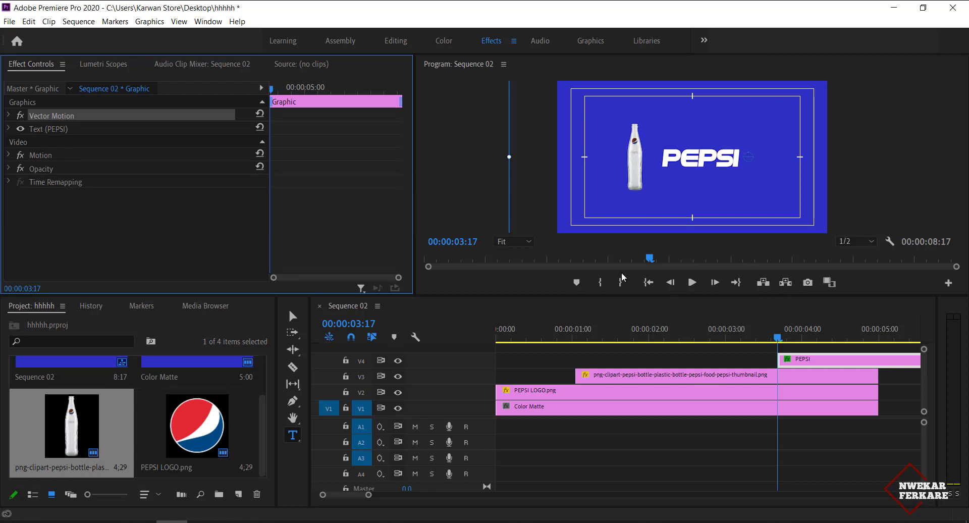
Step: Set the PEPSI text layer's Transform Scale to 130 and its Position to 725.1, 630.1
click(866, 362)
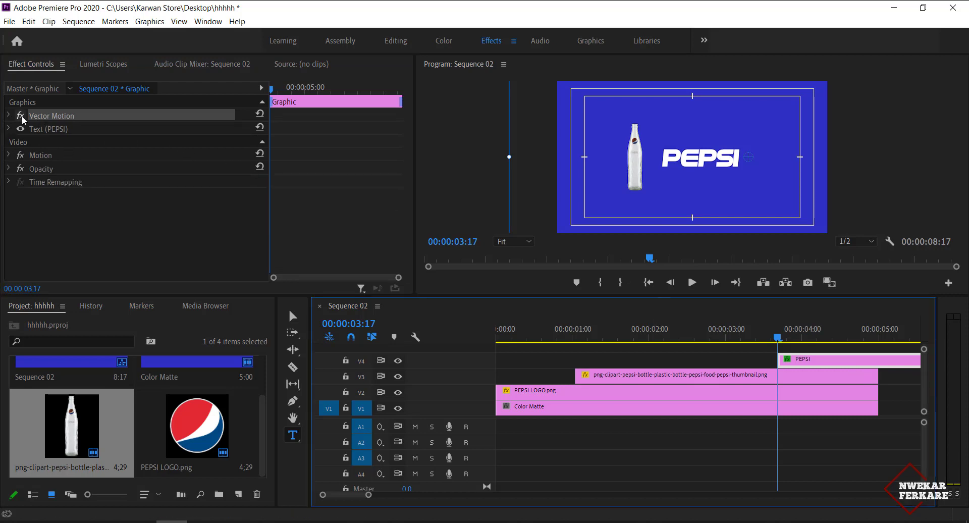
click(9, 130)
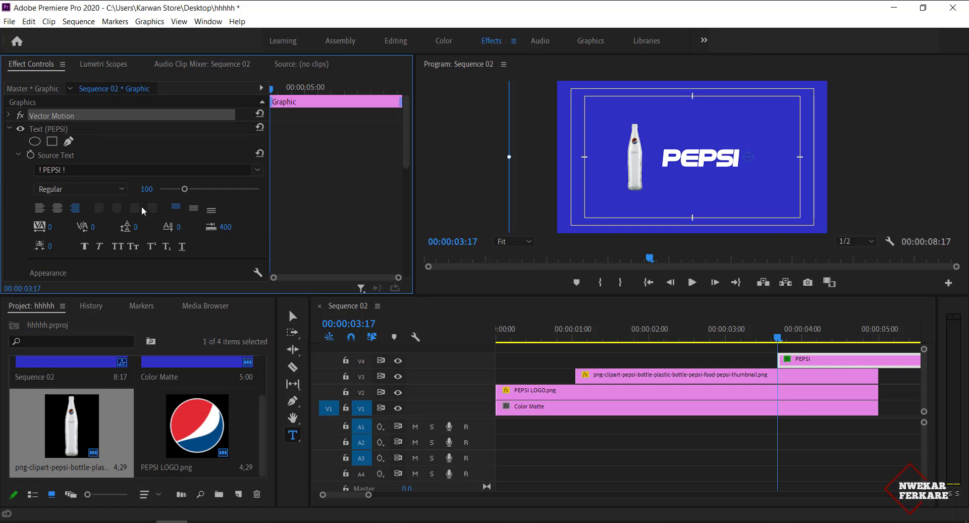
scroll(142, 212, down, 10)
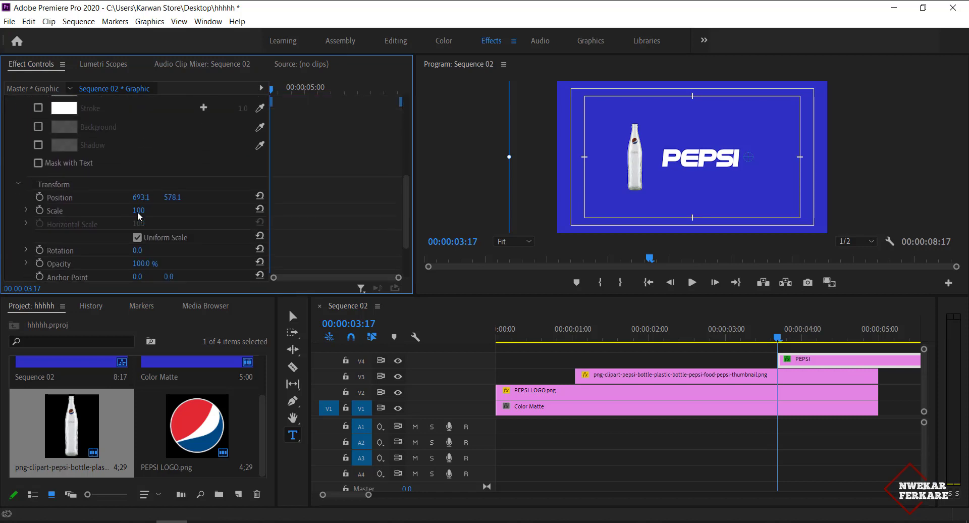
drag(138, 211, 184, 198)
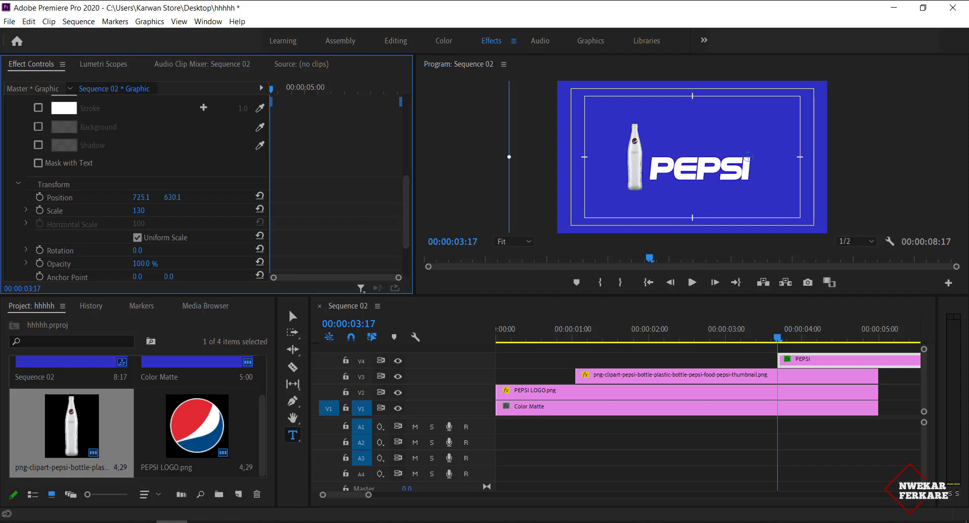
Step: Review the logo's fade-out and shift the PEPSI text clip on V4 to start at 00:00:03:07
drag(777, 338, 698, 341)
key(space)
key(space)
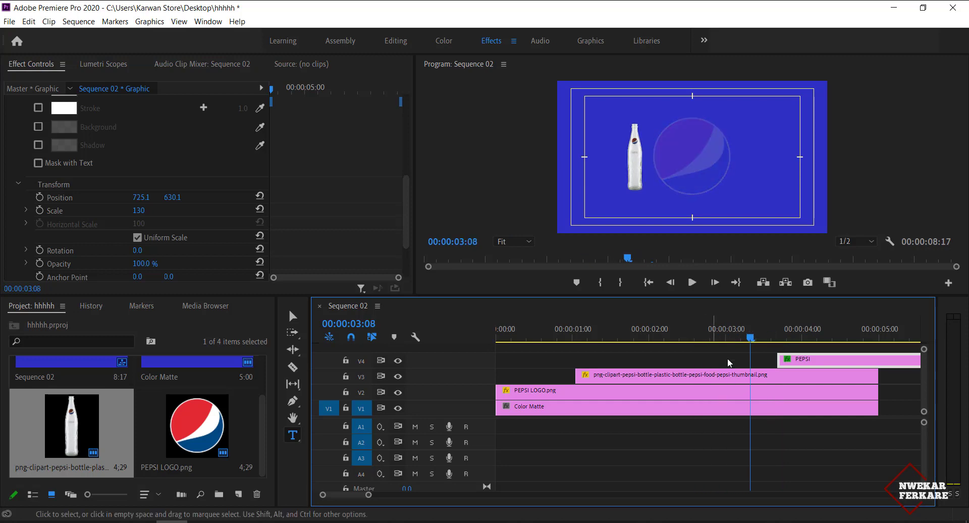
click(747, 339)
drag(798, 362, 761, 358)
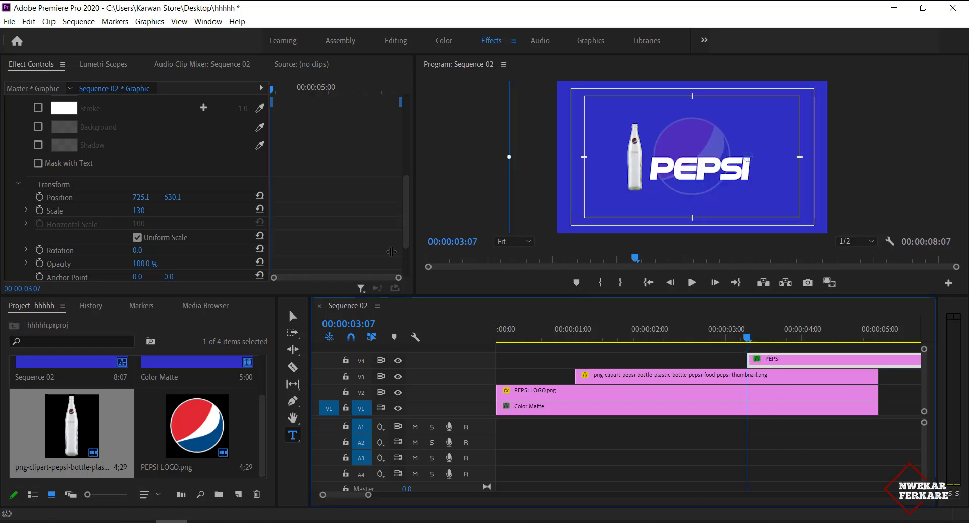
Step: Set the PEPSI text layer's Transform Opacity to 0% and turn on its keyframing at 00:00:03:07
scroll(147, 202, down, 3)
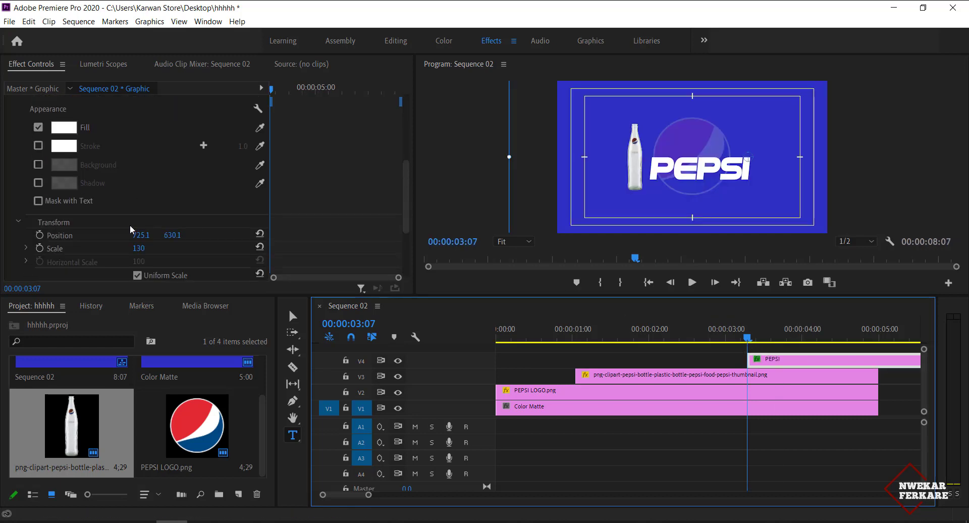
scroll(127, 228, down, 2)
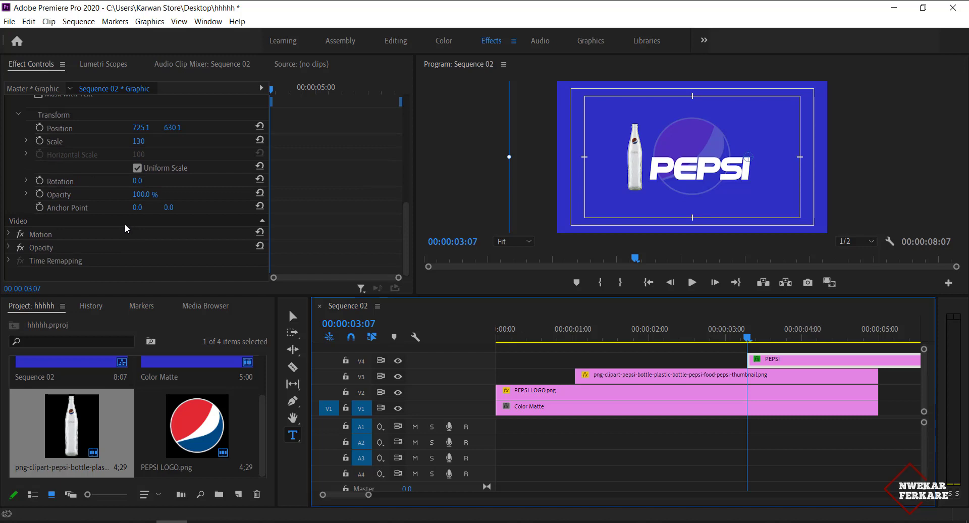
click(141, 193)
text(0)
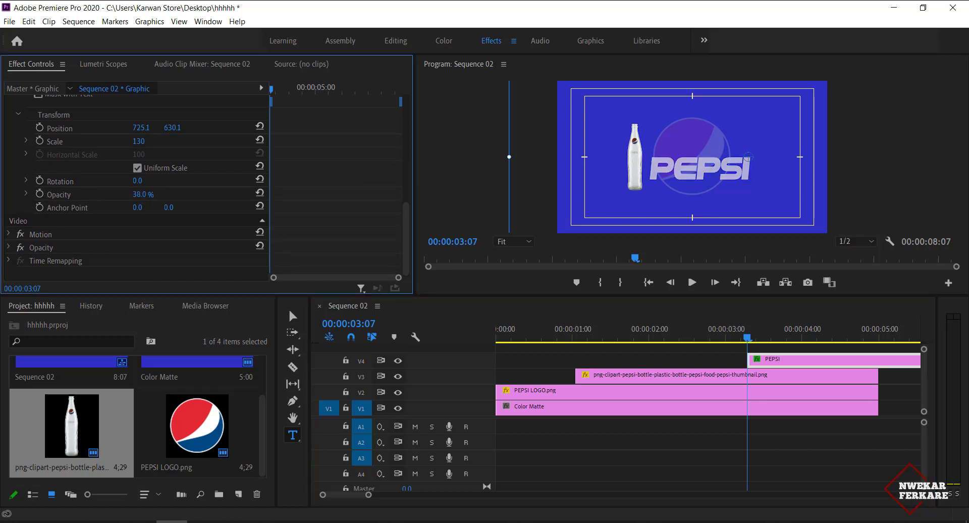
key(Return)
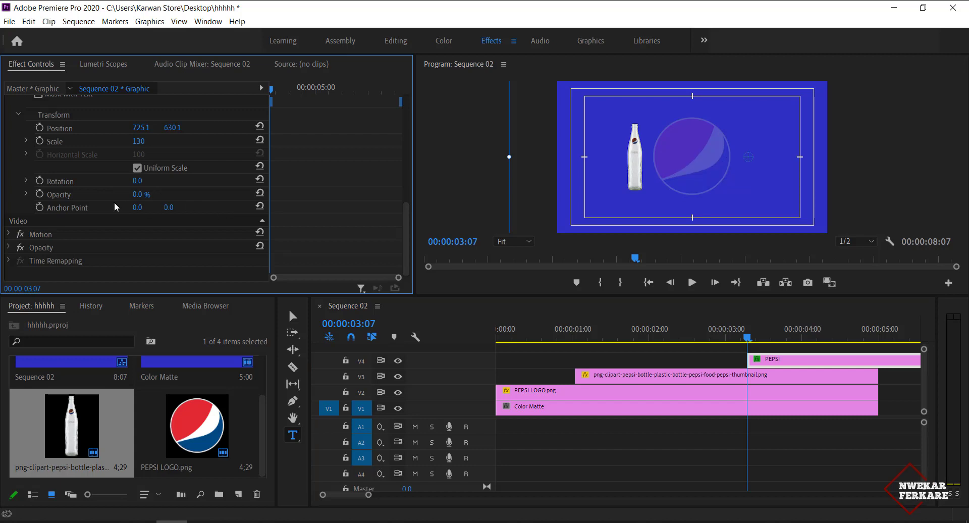
click(41, 191)
Step: Keyframe the PEPSI text layer's Transform Opacity at 16% at 00:00:03:10
key(Right)
key(Right)
key(Right)
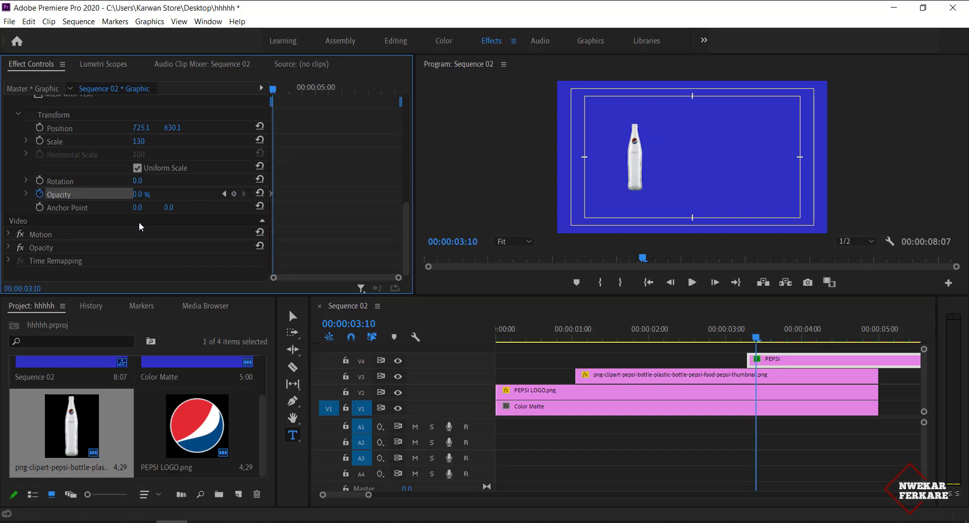
mouse_move(144, 199)
mouse_down()
mouse_move(173, 199)
mouse_move(152, 199)
mouse_up()
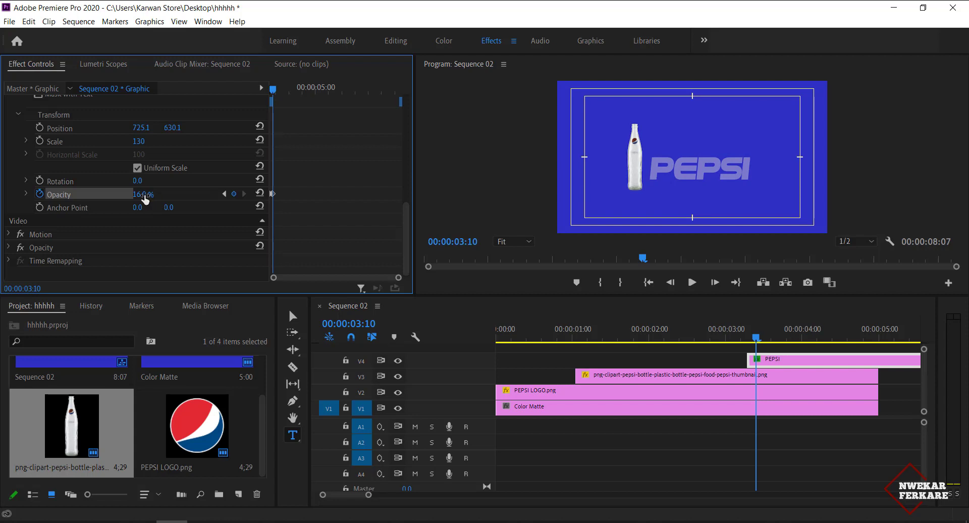
Step: Complete the PEPSI text fade-in with a higher Opacity keyframe at 00:00:03:14 and 100% at 00:00:03:21
key(Right)
key(Right)
key(Right)
key(Right)
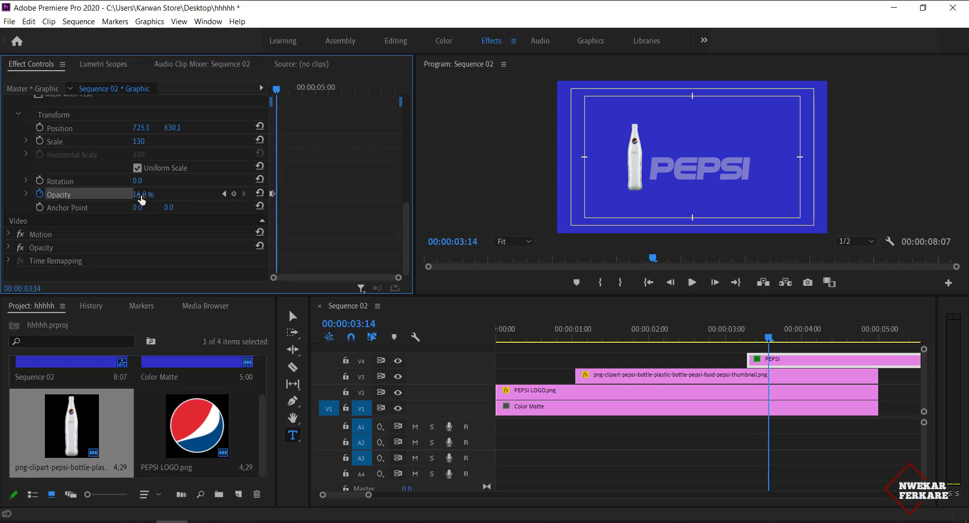
drag(141, 201, 182, 200)
key(Right)
key(Right)
key(Right)
key(Right)
key(Right)
key(Right)
key(Right)
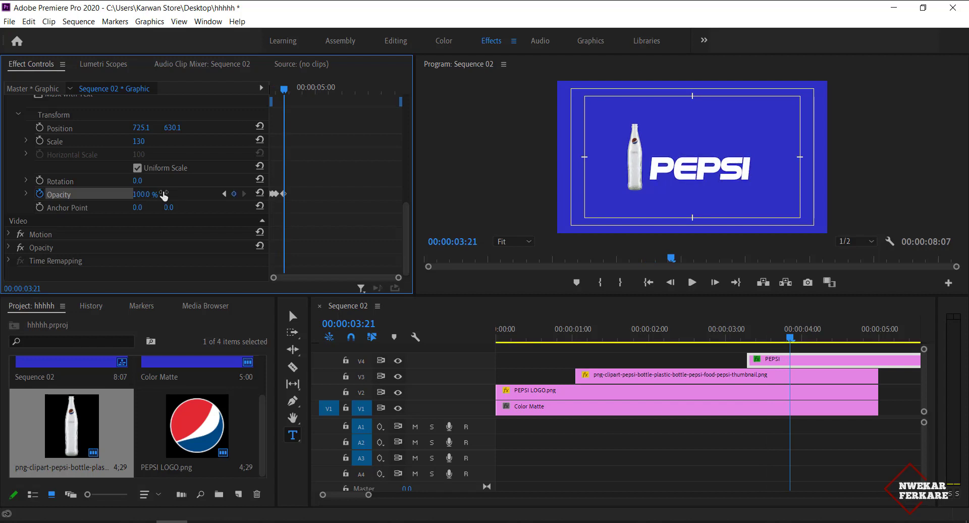
Step: Turn on keyframing for the PEPSI graphic's Vector Motion Position at 00:00:04:03
key(Right)
key(Right)
key(Right)
key(Right)
key(Right)
key(Right)
key(Right)
key(Right)
key(Right)
key(Right)
key(Right)
key(Right)
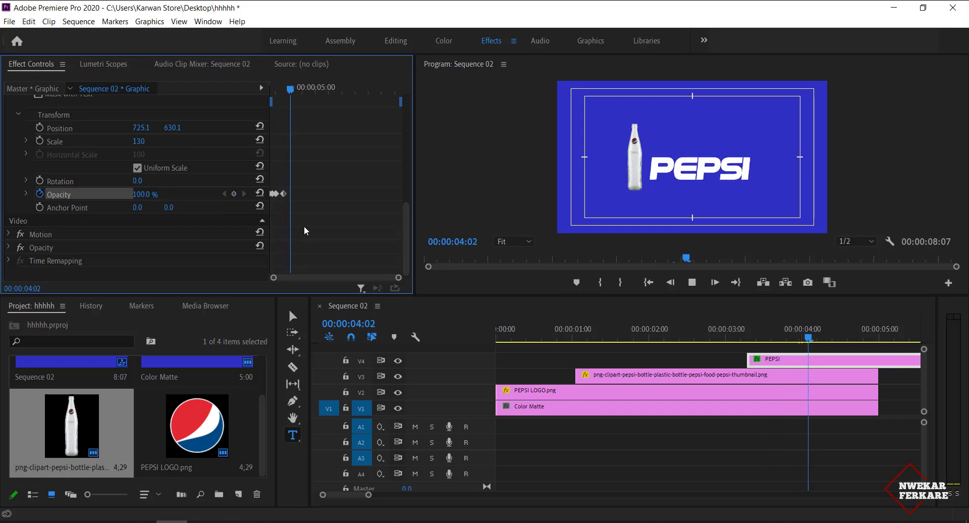
scroll(158, 179, up, 6)
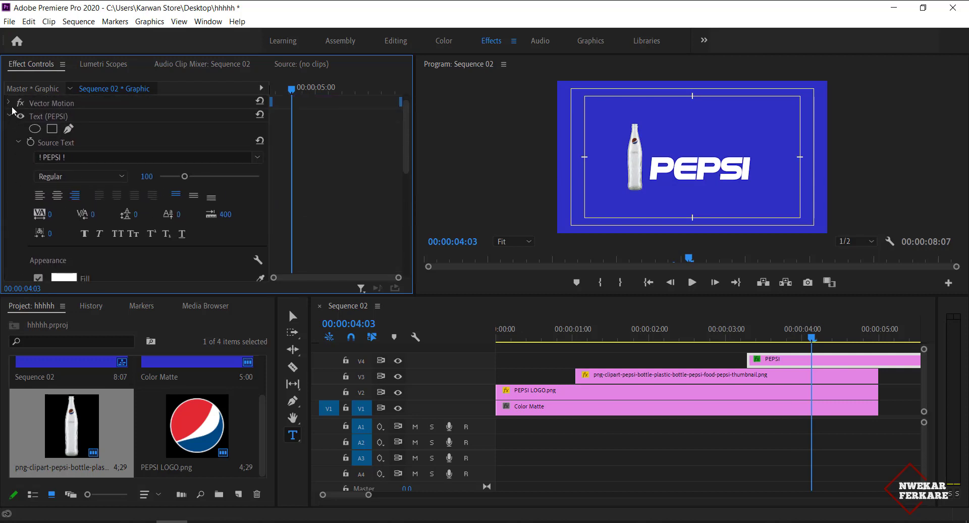
click(11, 114)
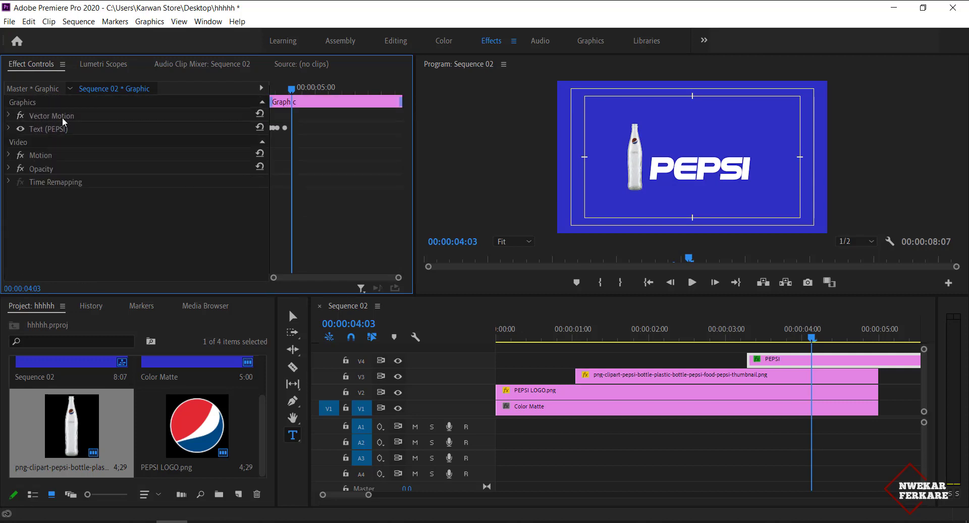
click(9, 115)
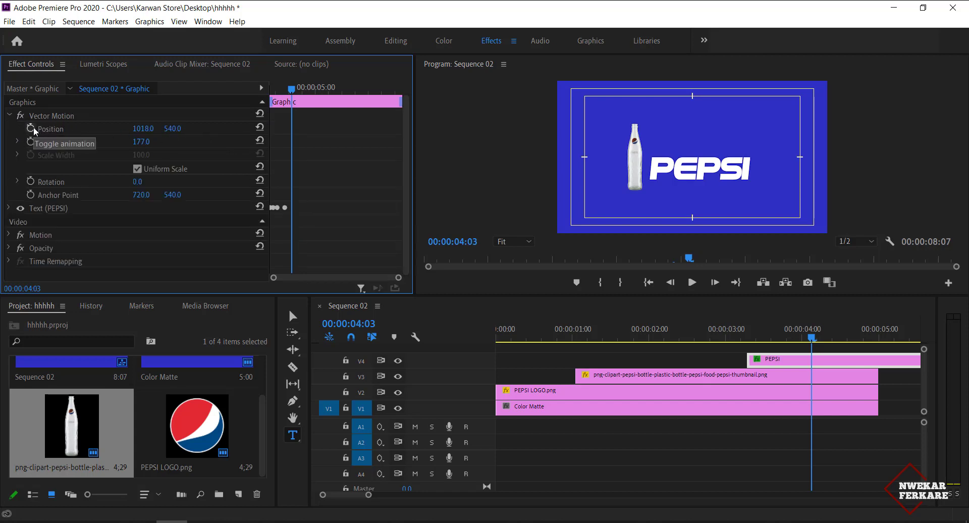
click(31, 128)
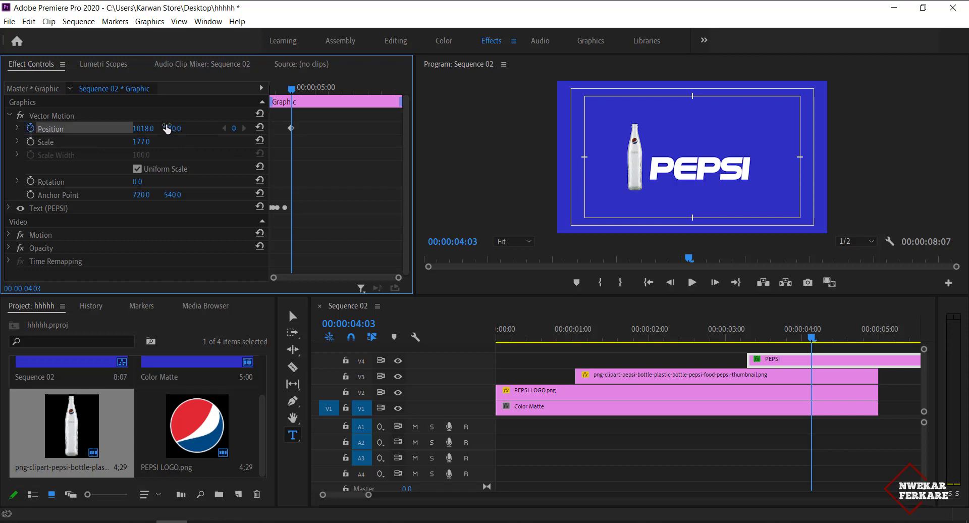
Step: Slide the PEPSI graphic off-screen by setting its Vector Motion Position to 1973.0, 540.0 at 00:00:04:14
key(space)
key(space)
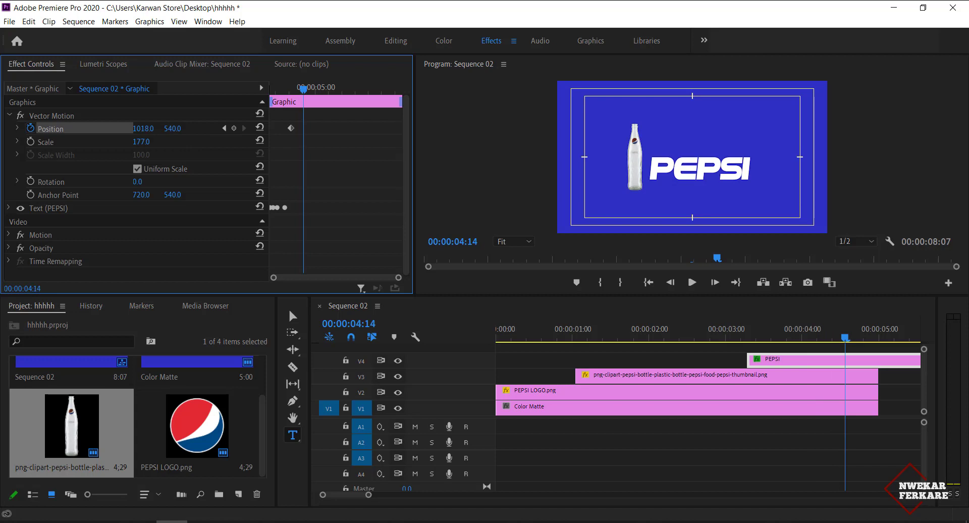
drag(143, 128, 239, 128)
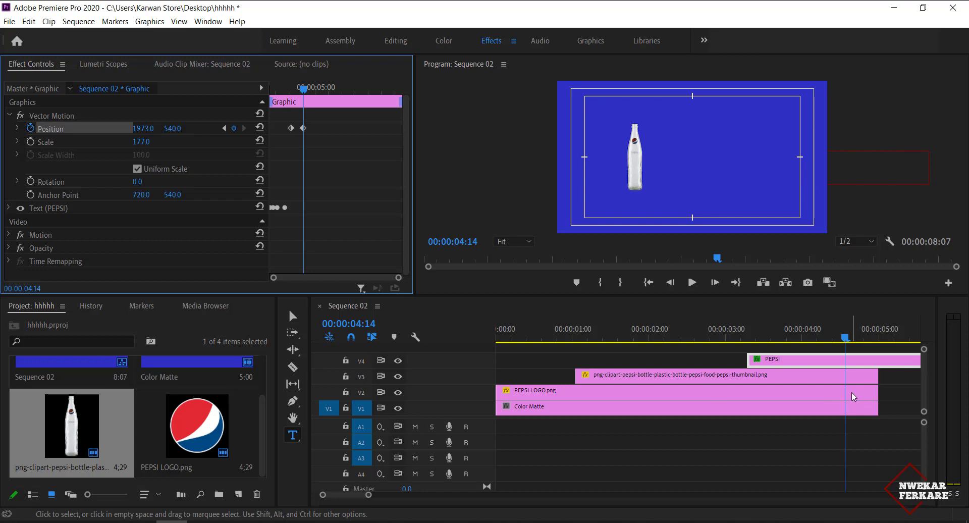
Step: Keyframe the bottle clip's Position to hold at 00:00:04:06 and move off-screen to -300.0, 540.0 at 00:00:04:14
click(845, 375)
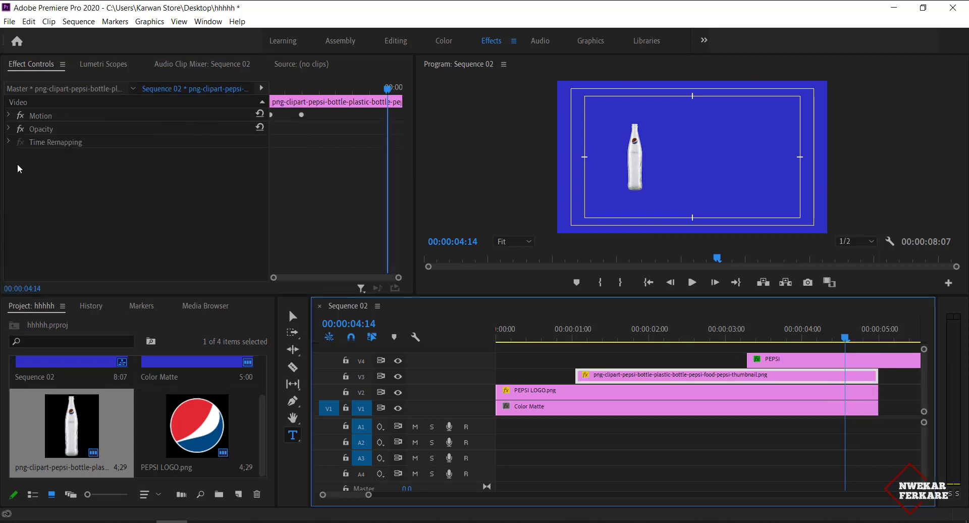
click(8, 116)
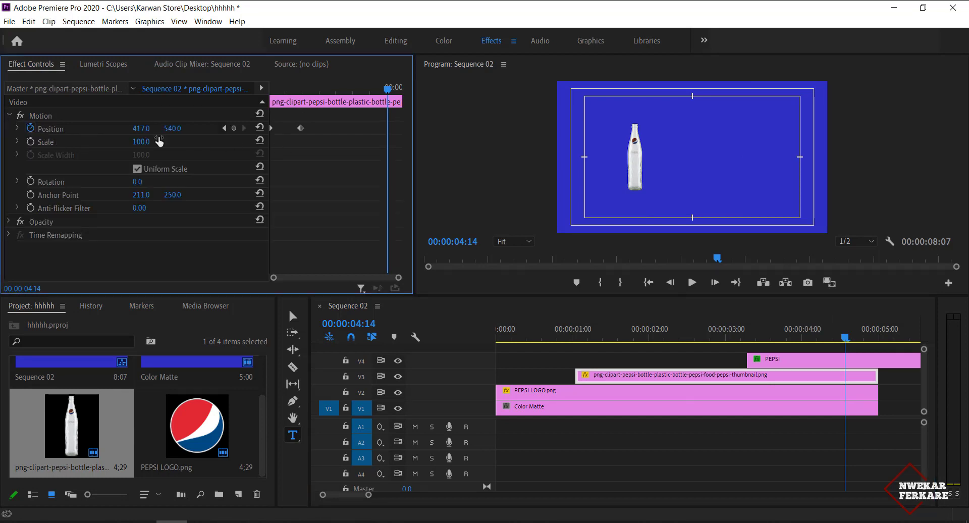
click(234, 129)
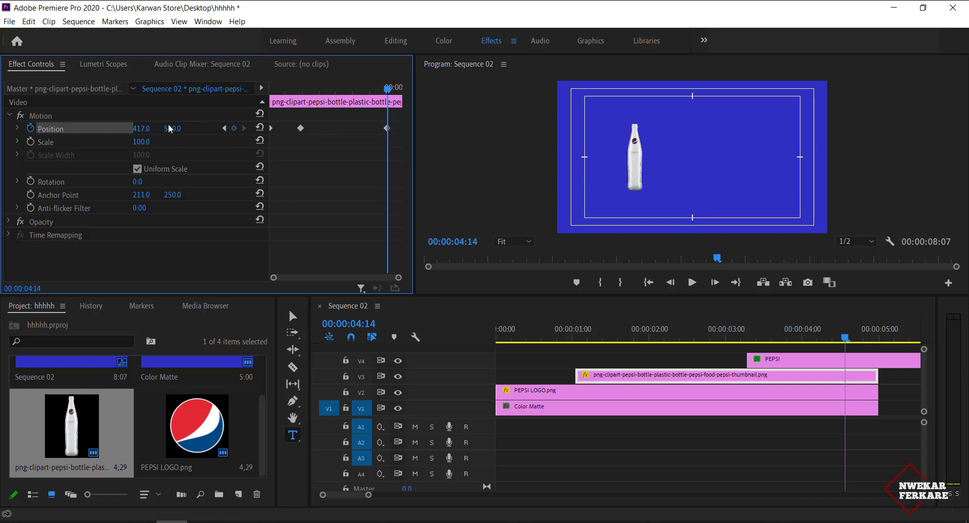
drag(379, 90, 376, 90)
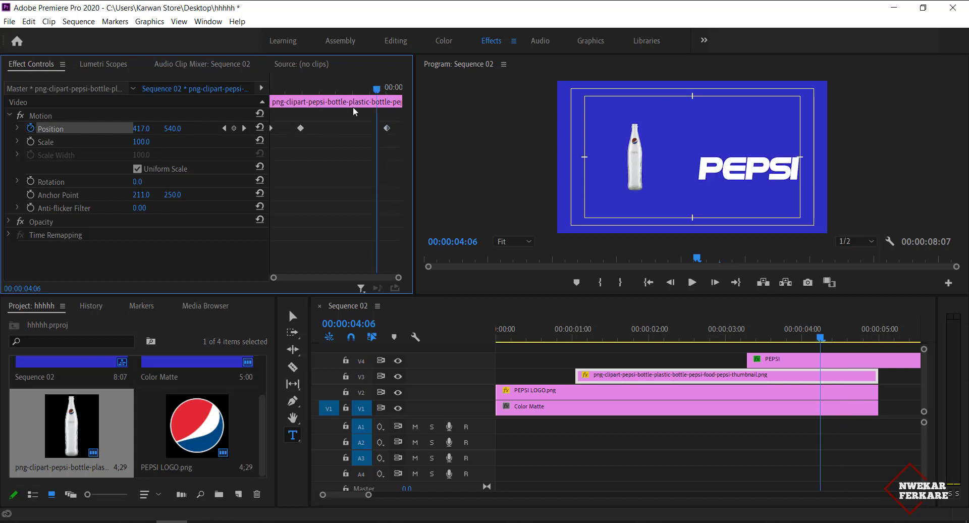
click(238, 129)
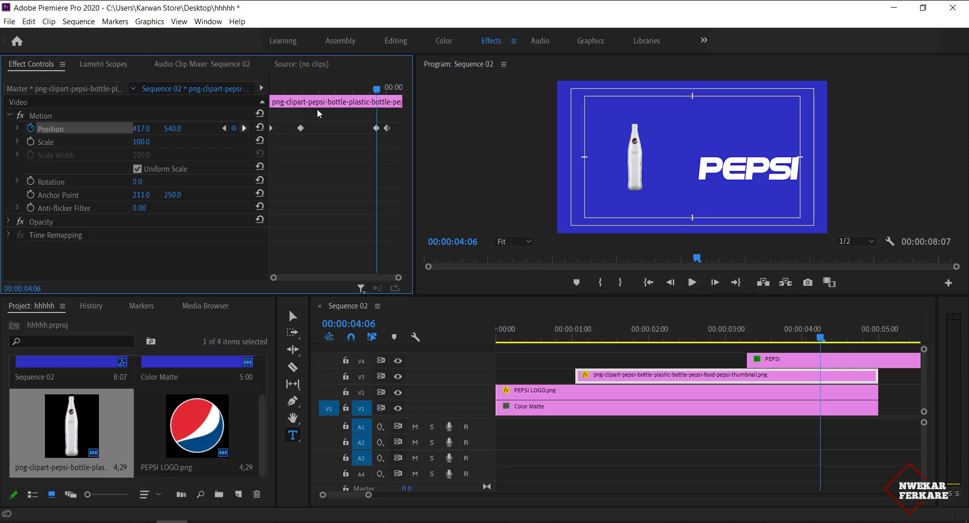
click(244, 128)
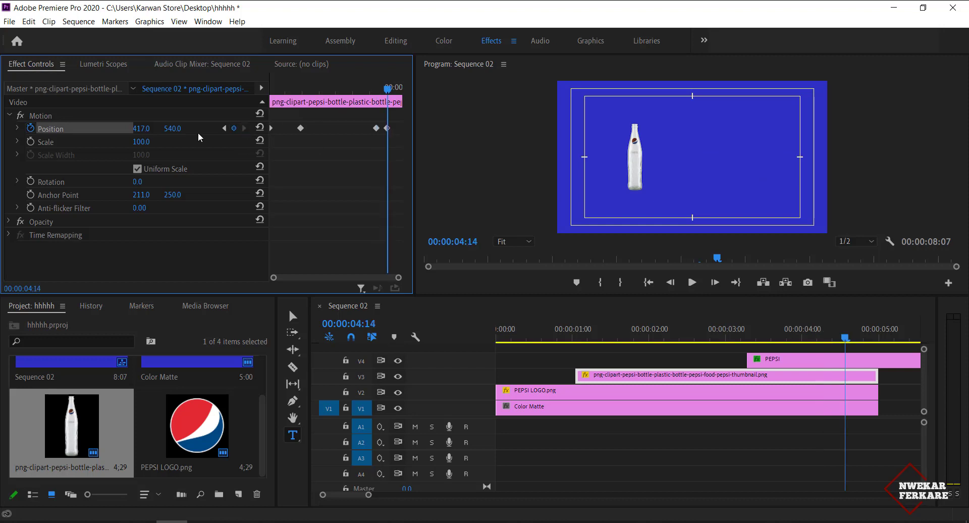
drag(143, 128, 101, 128)
Step: Extend the bottle, PEPSI LOGO.png and Color Matte clips on V1 to V3 to just past 00:00:07:00
key(Right)
key(Right)
key(Right)
key(Right)
key(Right)
key(Right)
key(Right)
key(Right)
key(Right)
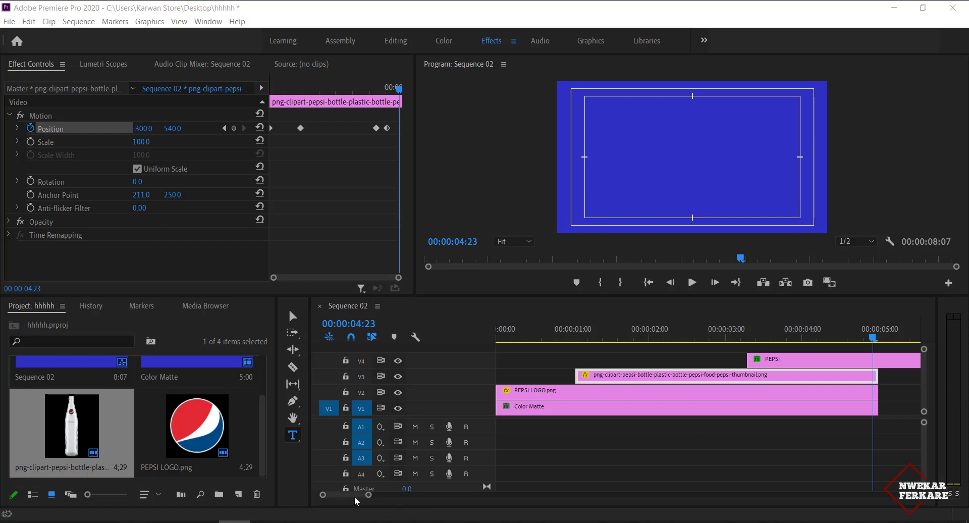
drag(368, 497, 379, 497)
drag(795, 448, 876, 372)
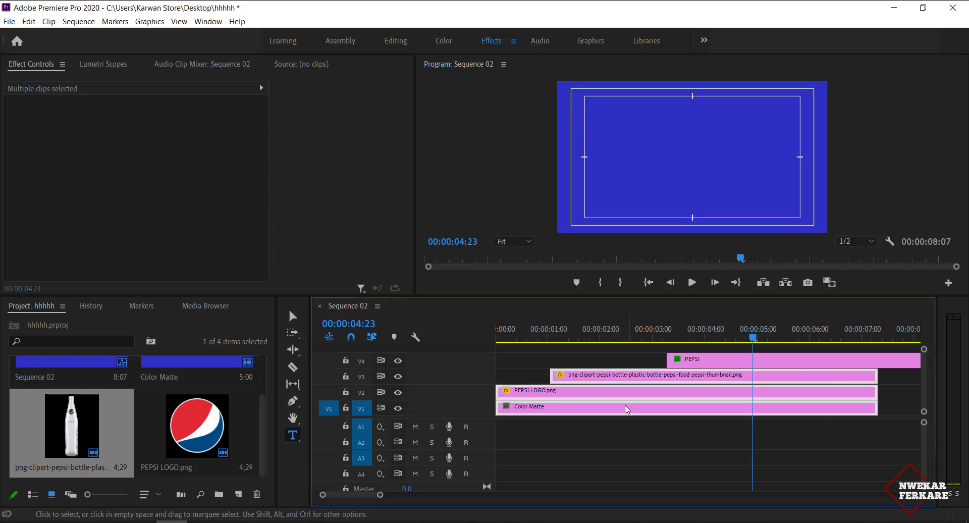
click(578, 429)
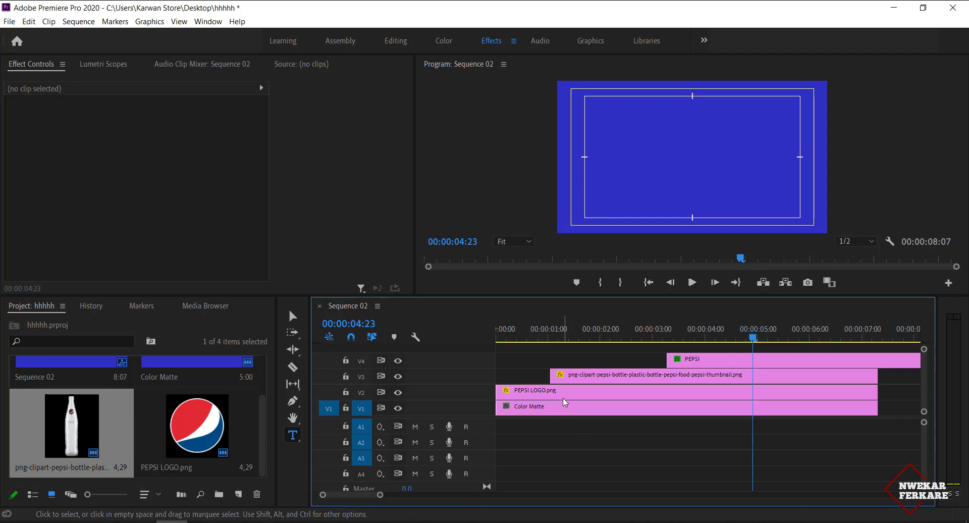
Step: Add an Opacity keyframe of 3% to the PEPSI LOGO.png clip at 00:00:04:23
click(564, 394)
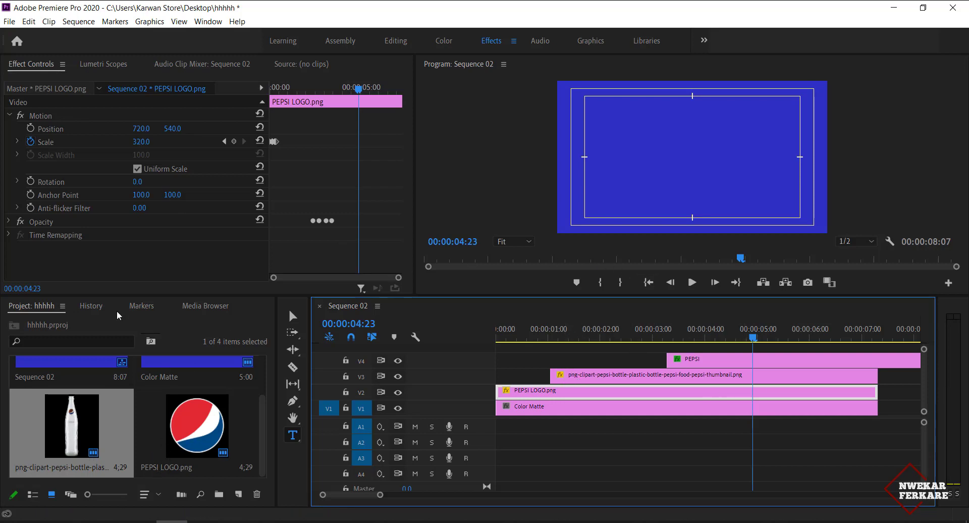
click(8, 222)
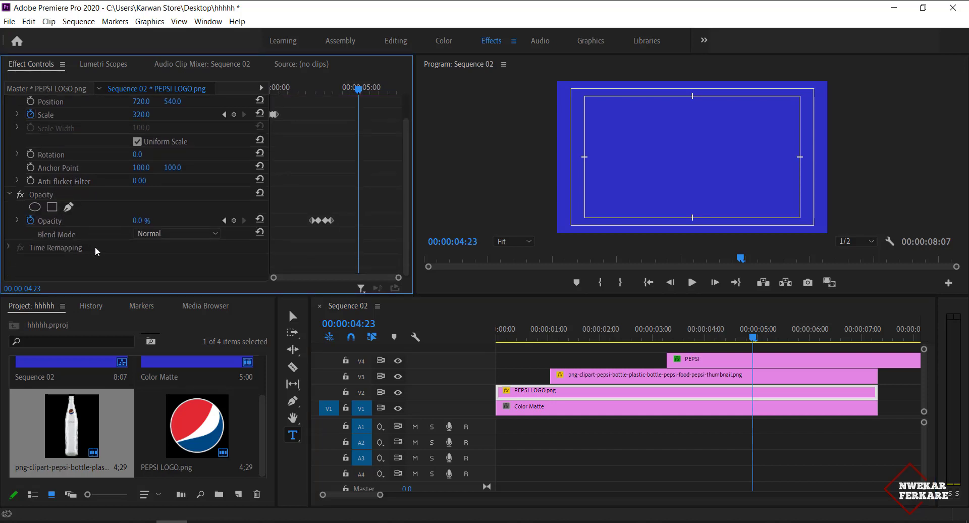
scroll(95, 246, down, 1)
click(234, 220)
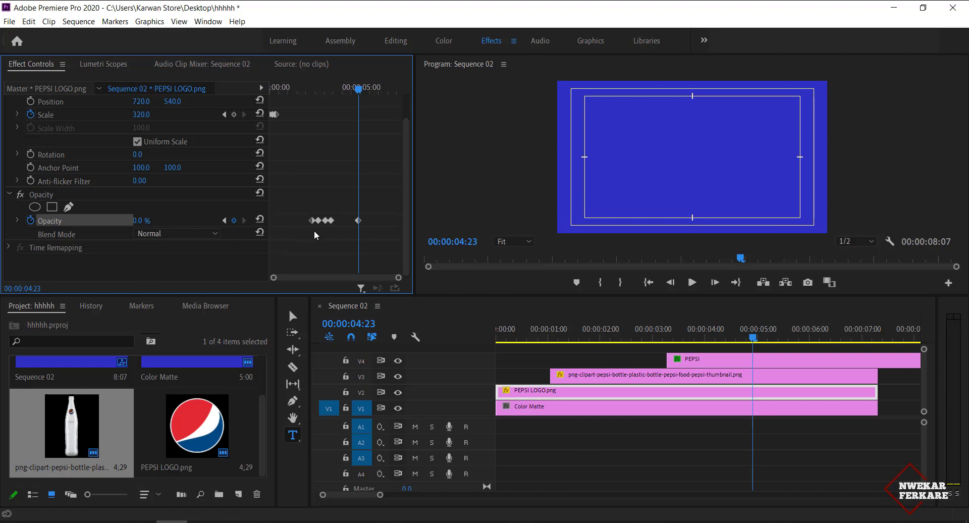
click(139, 221)
text(3)
key(Return)
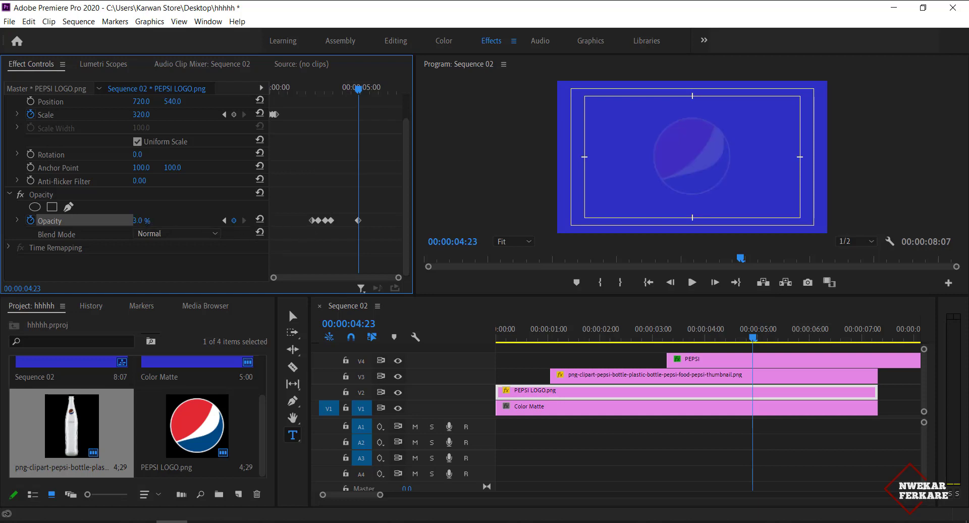
Step: Fade the Pepsi logo back in with successive rising Opacity keyframes up to 100% before 00:00:07:00
drag(139, 220, 151, 222)
key(shift+Right)
key(shift+Right)
key(shift+Right)
key(shift+Right)
key(Right)
key(space)
key(shift+Right)
key(shift+Right)
key(shift+Right)
key(space)
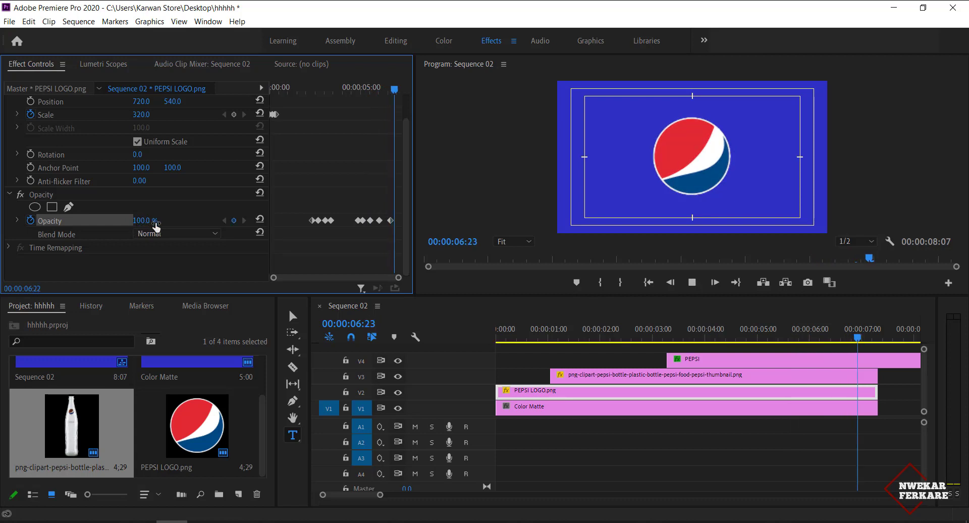
Step: Split the clips on all tracks at 00:00:07:01 and delete the pieces after the cut
key(space)
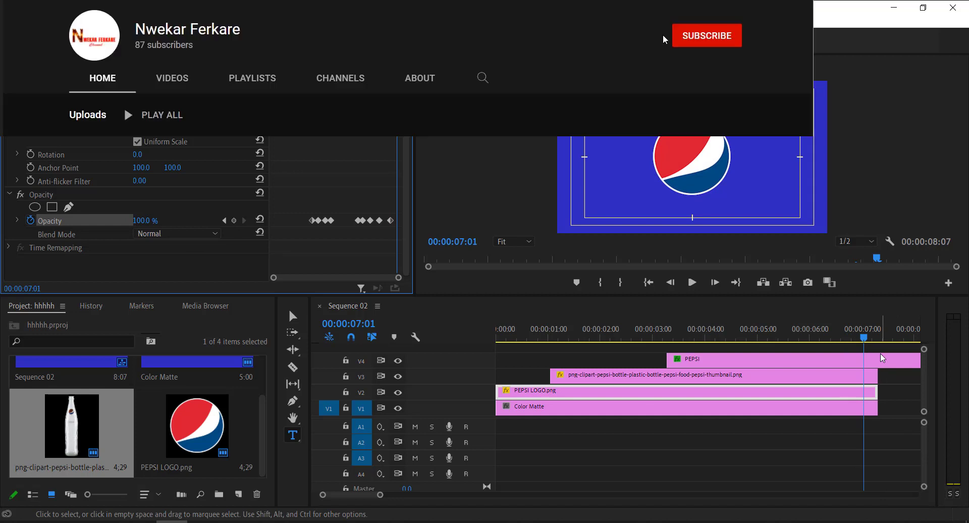
key(c)
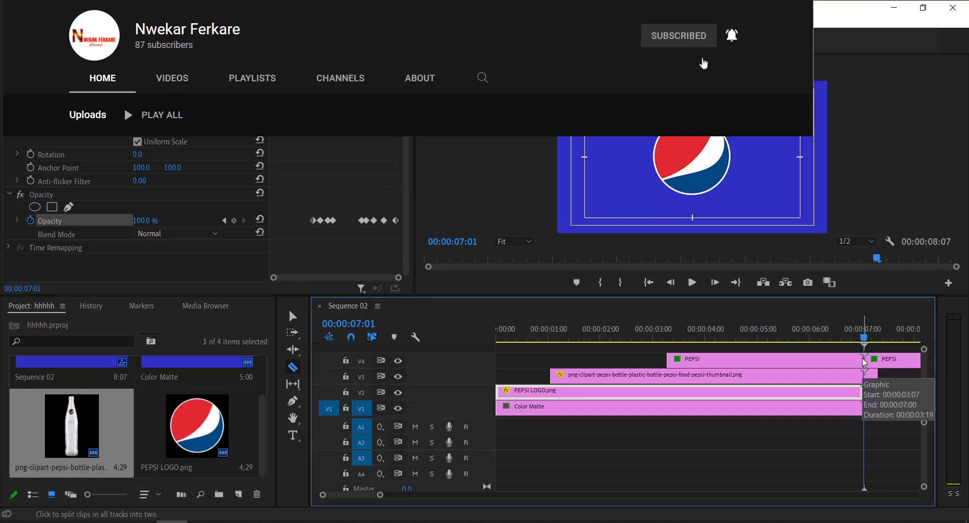
shift+click(865, 360)
key(v)
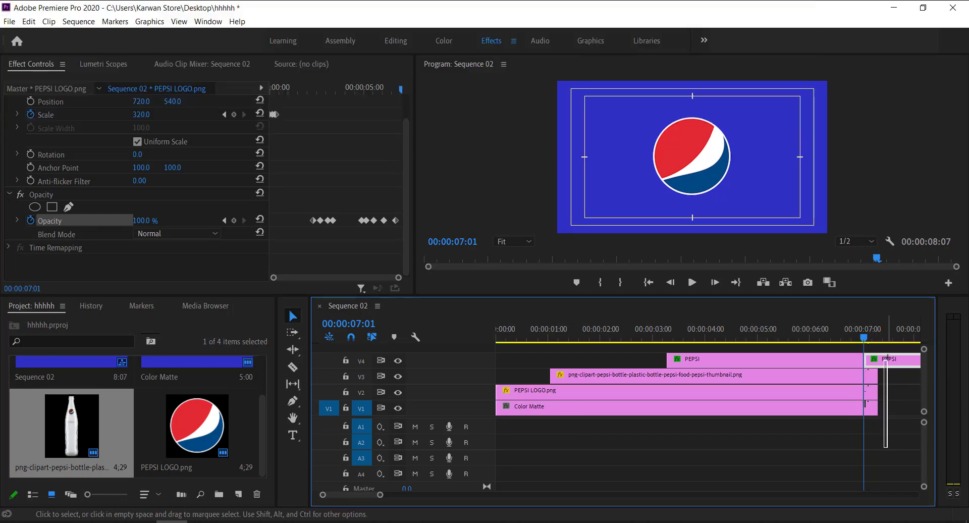
drag(887, 452, 872, 325)
key(Delete)
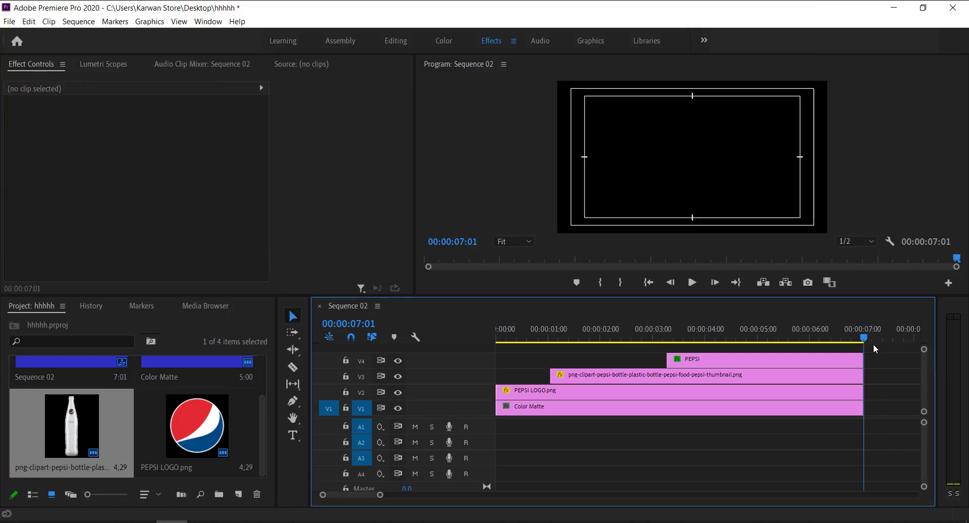
Step: Play the finished sequence from the beginning to review the whole animation
key(Left)
key(Home)
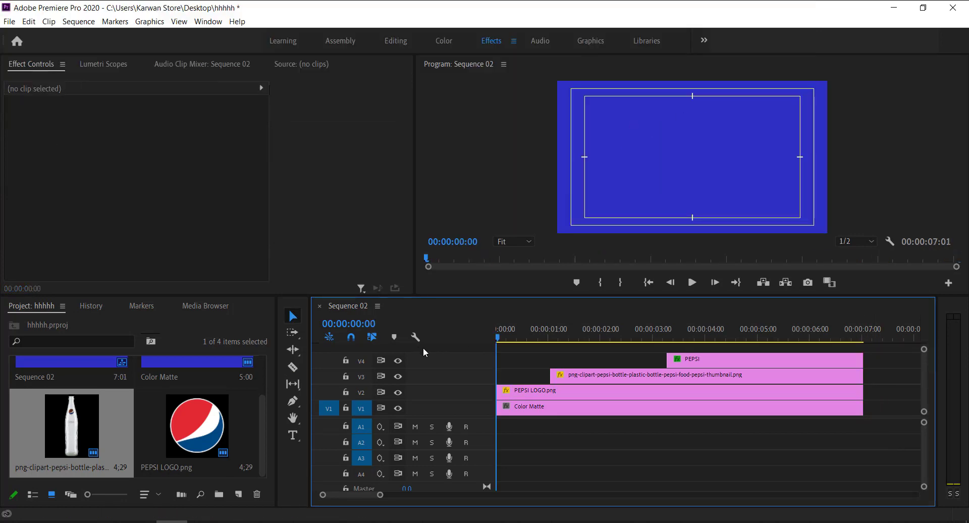
key(space)
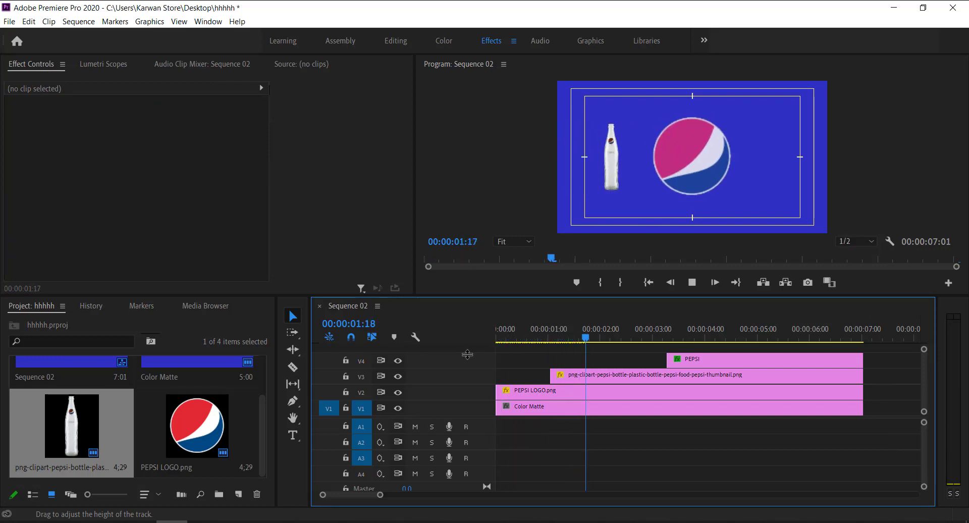